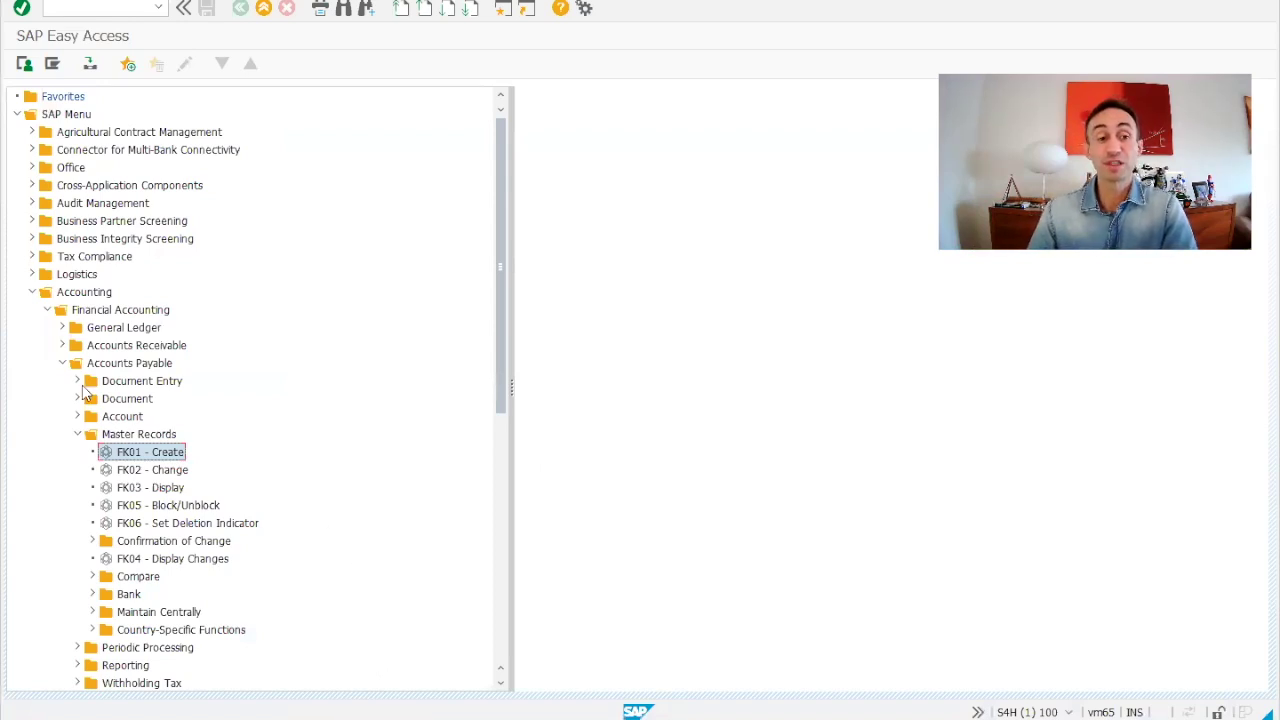
double_click(136, 451)
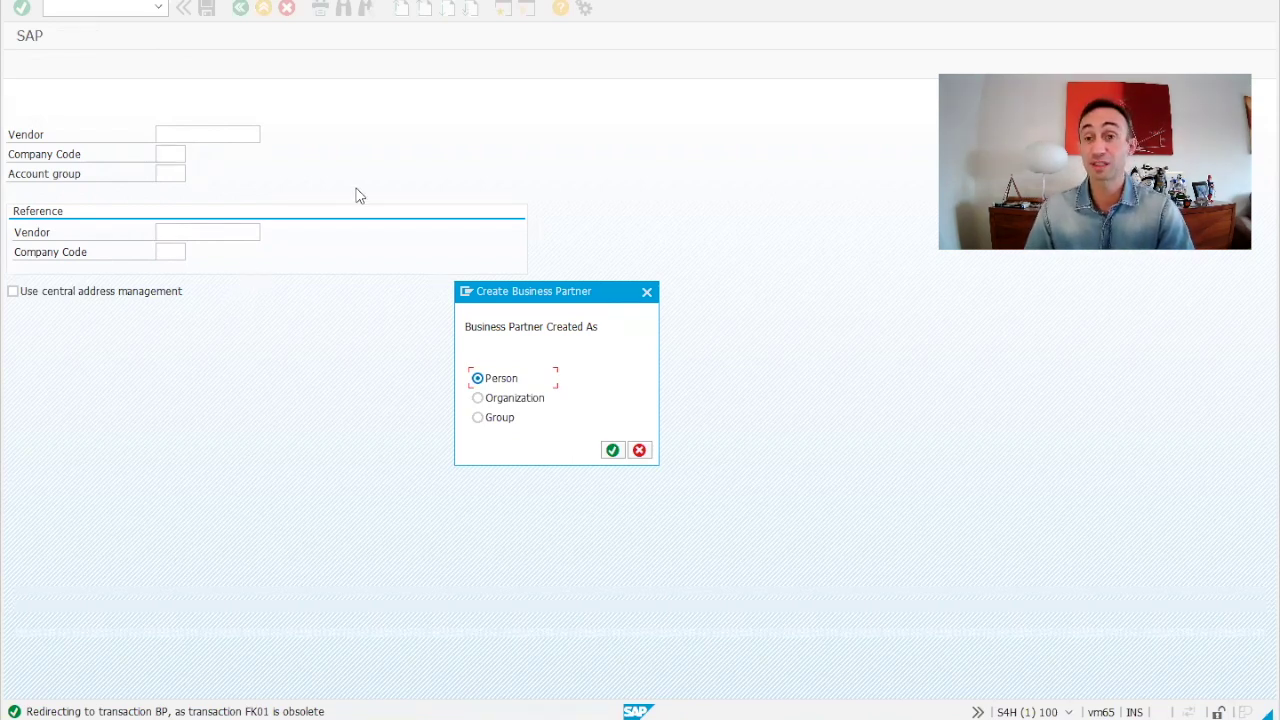
click(487, 399)
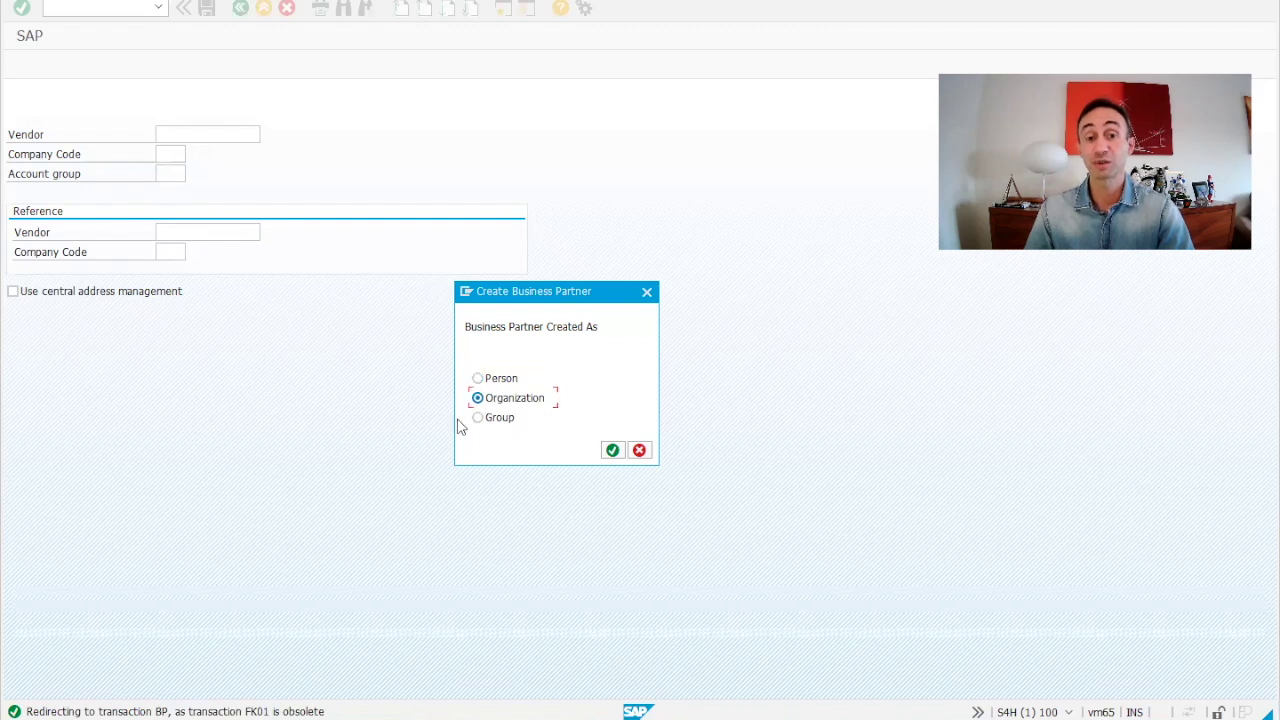
click(613, 451)
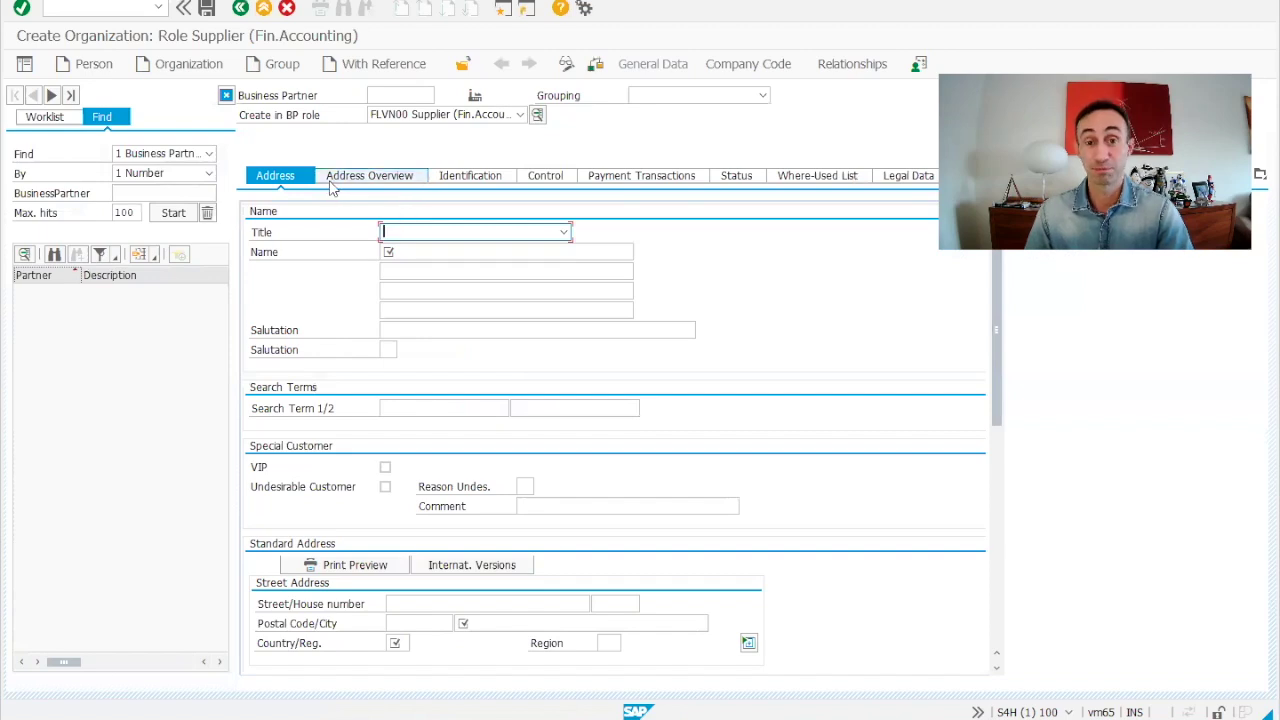
Step: Leave the creation form unsaved, start transaction BP, then go to the BUT000 Data Browser window
click(240, 8)
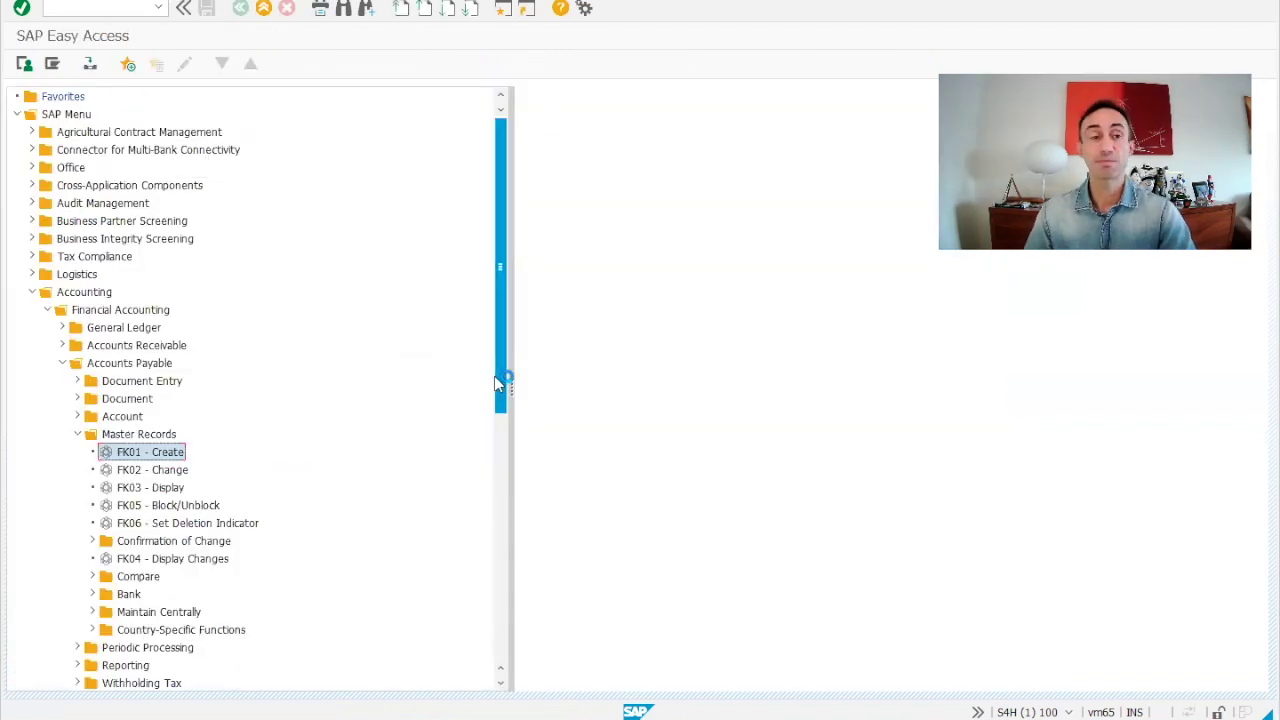
click(75, 8)
text(b)
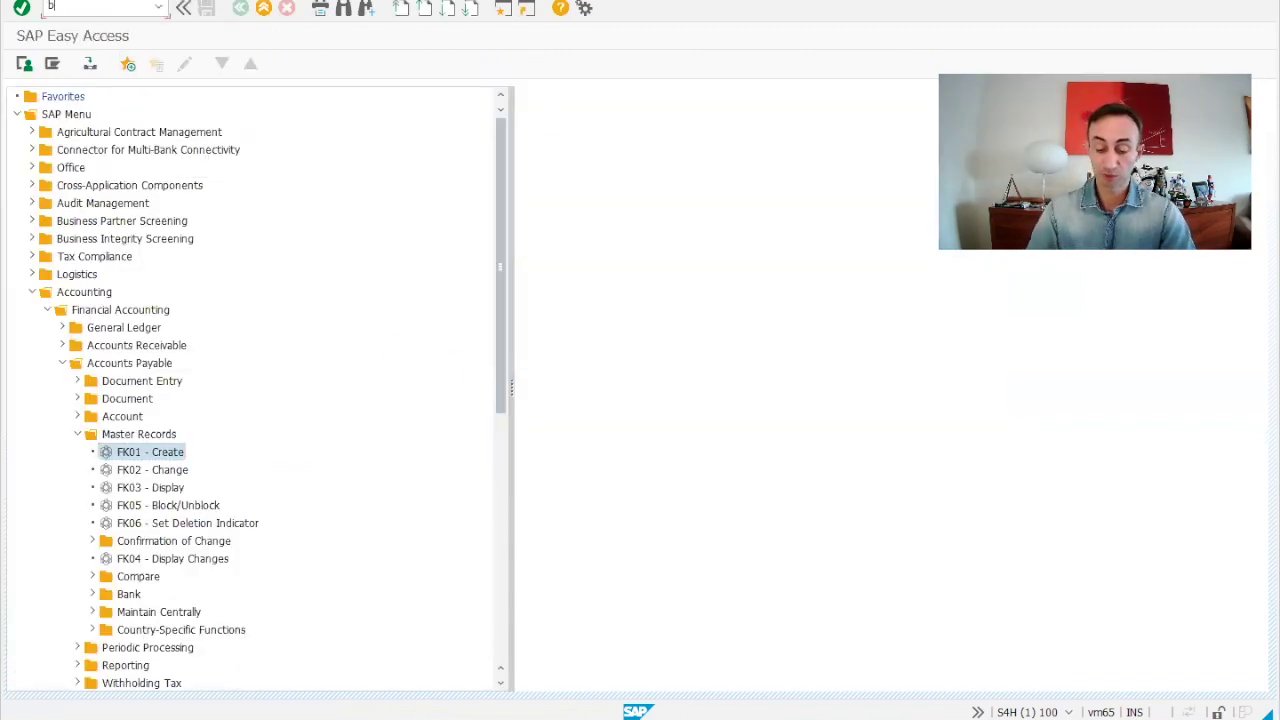
text(p)
key(Return)
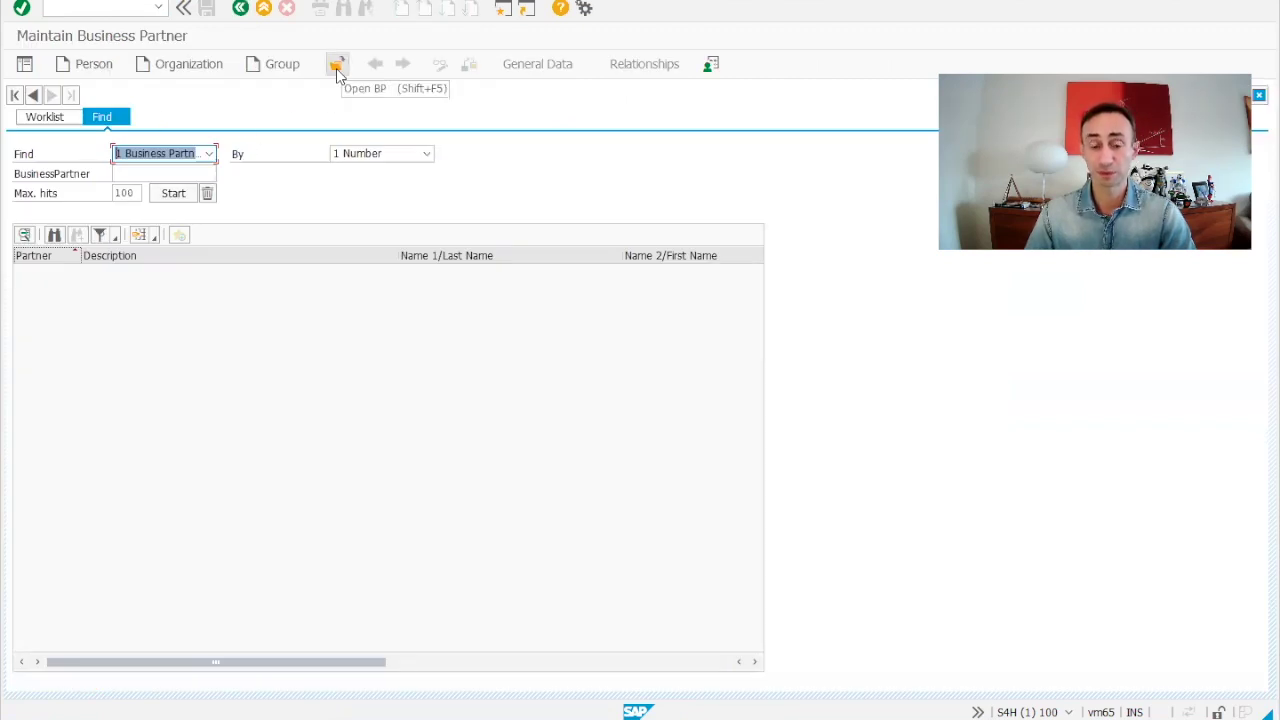
mouse_move(640, 715)
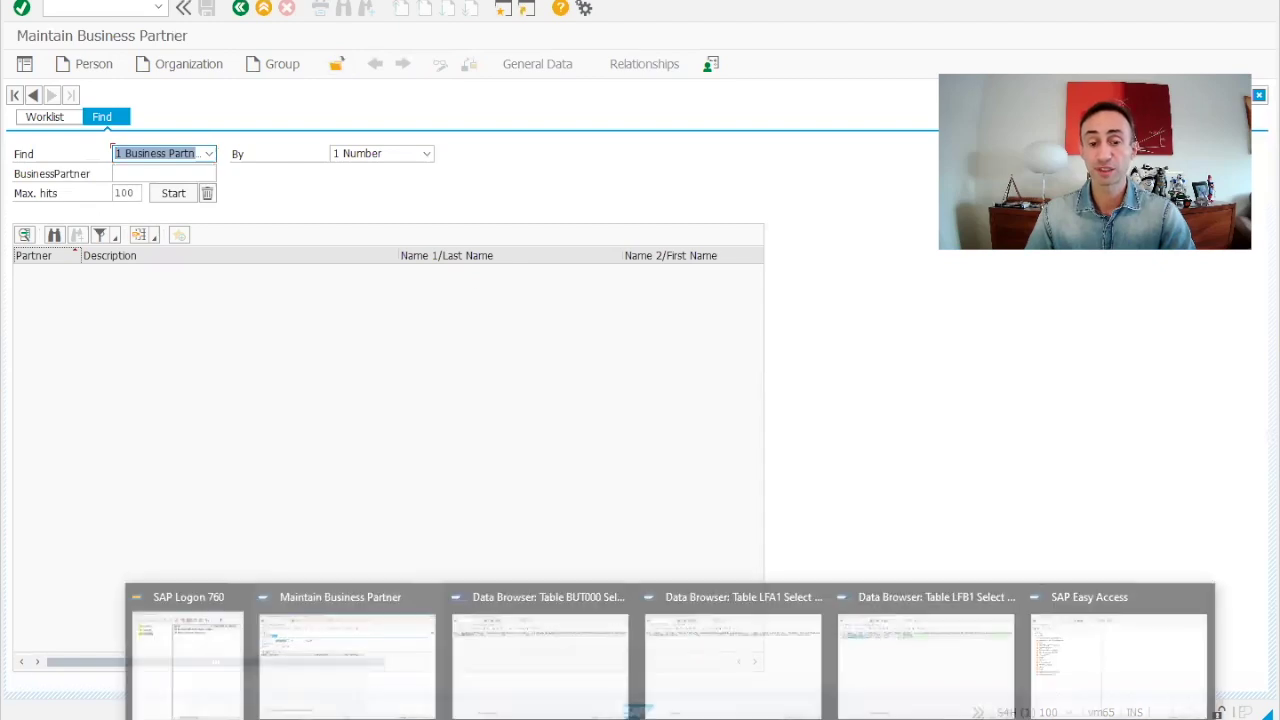
click(488, 668)
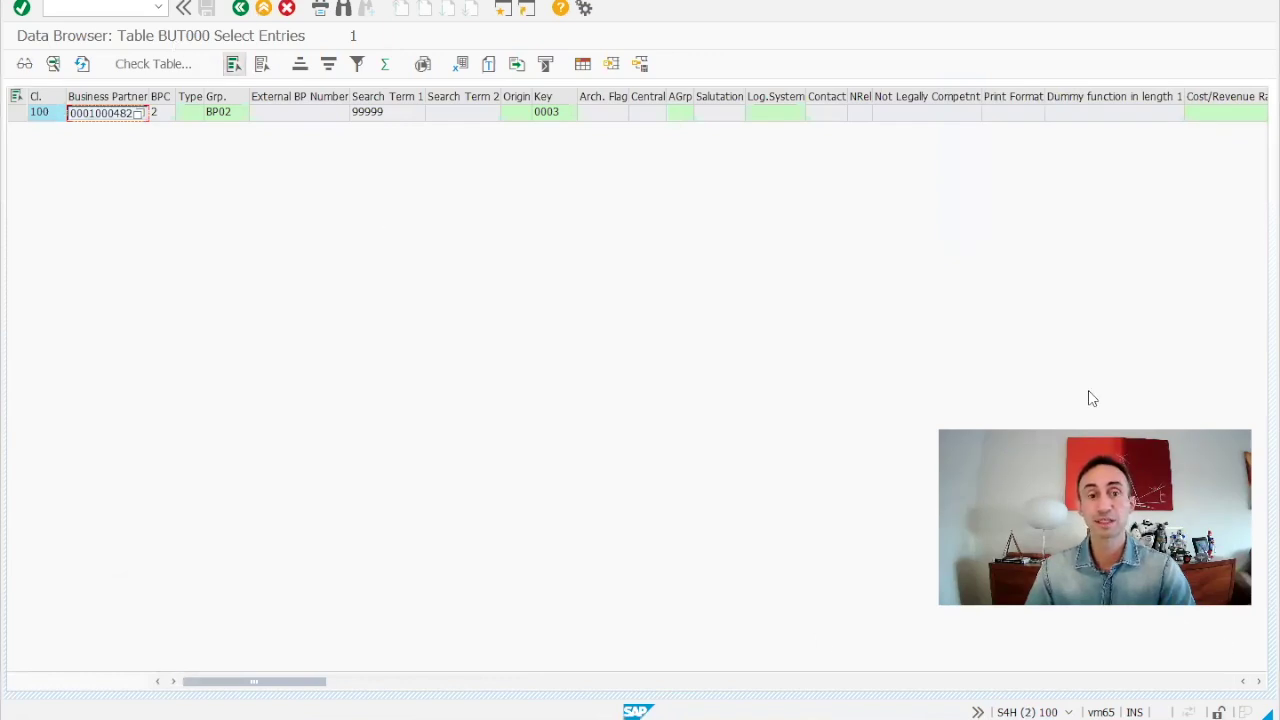
Step: Scroll the BUT000, LFA1 and LFB1 browsers to confirm A001 and S400, then return to the Fiori launchpad
click(1258, 681)
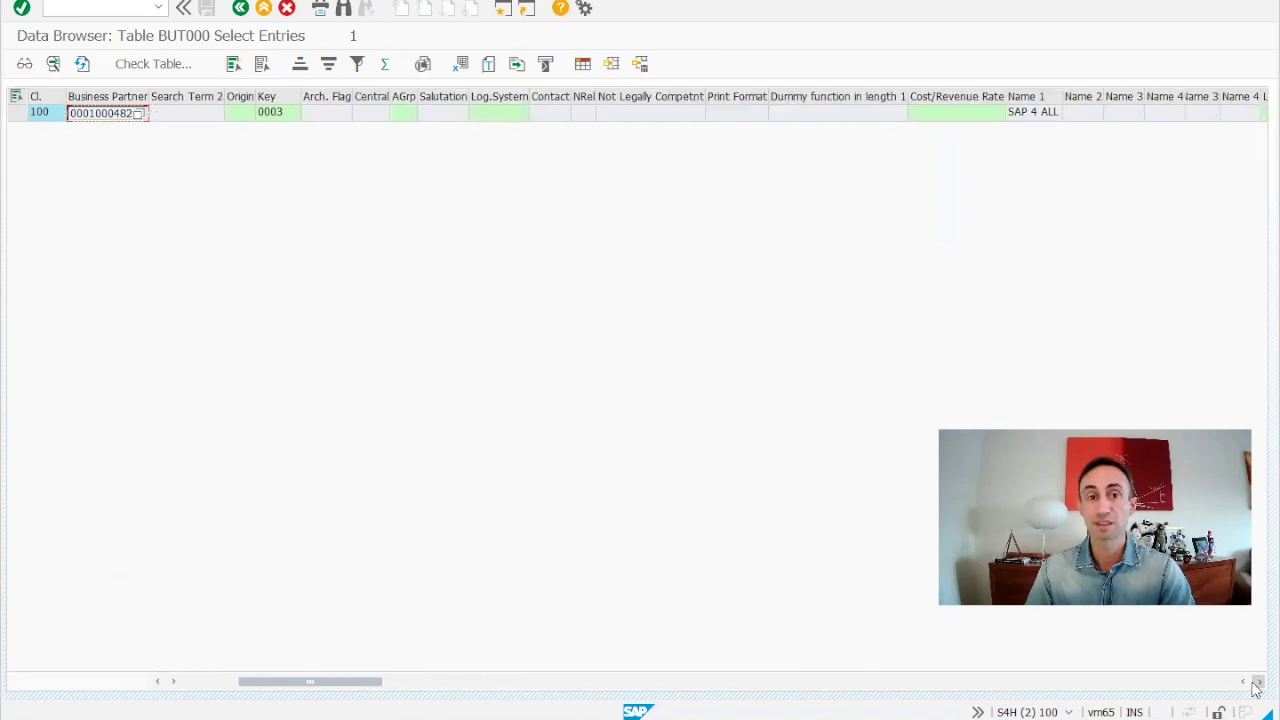
click(1258, 681)
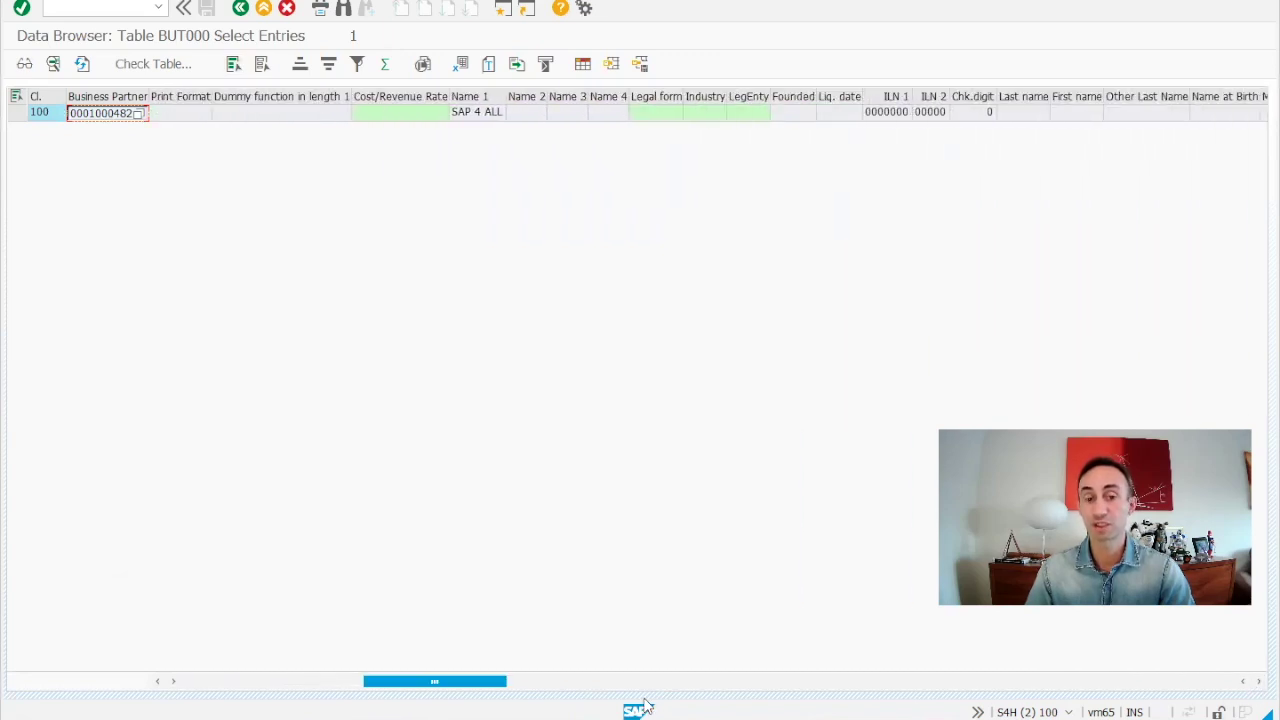
drag(447, 684, 266, 684)
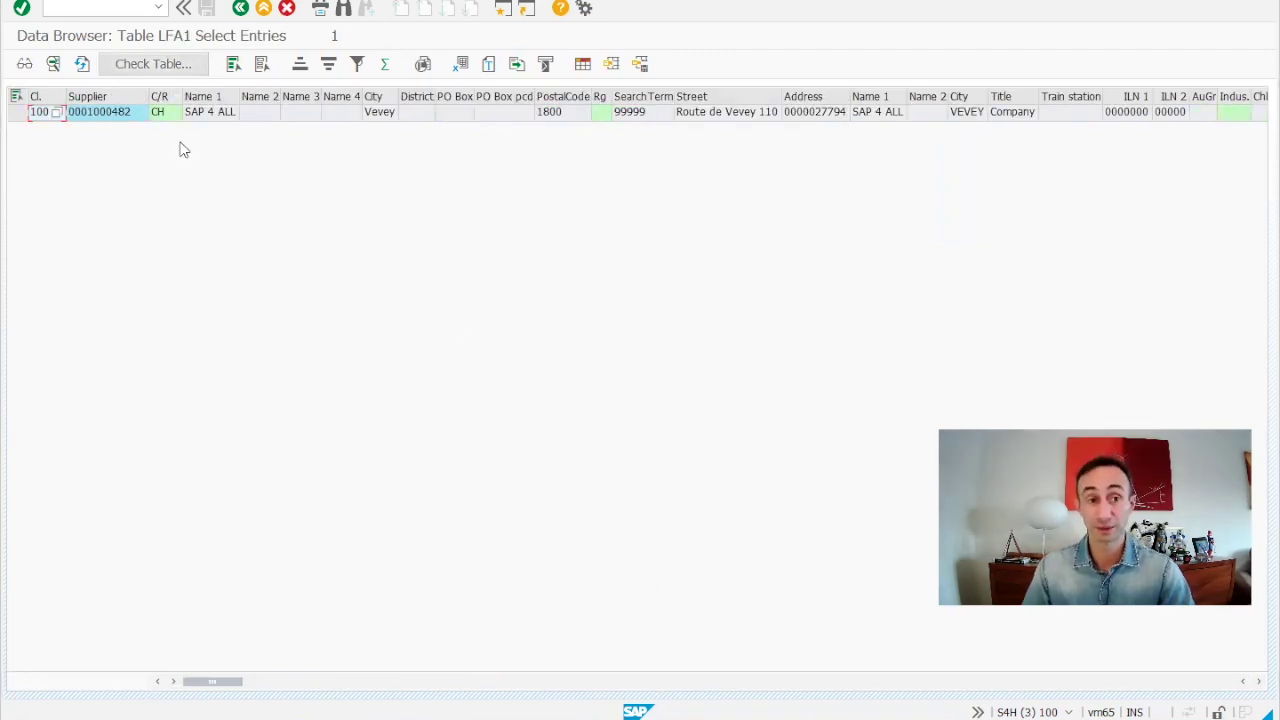
click(1257, 681)
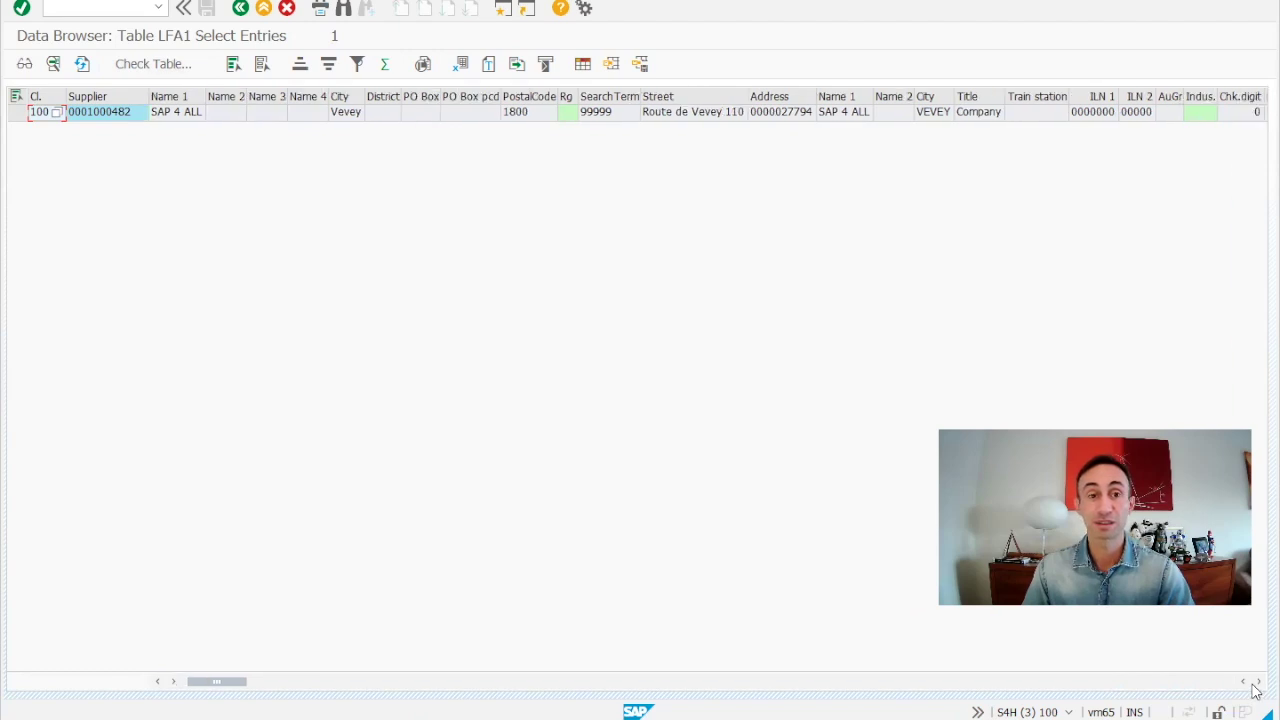
click(1257, 681)
click(1257, 681)
click(1257, 681)
click(1257, 681)
click(1257, 681)
click(1257, 681)
click(1257, 681)
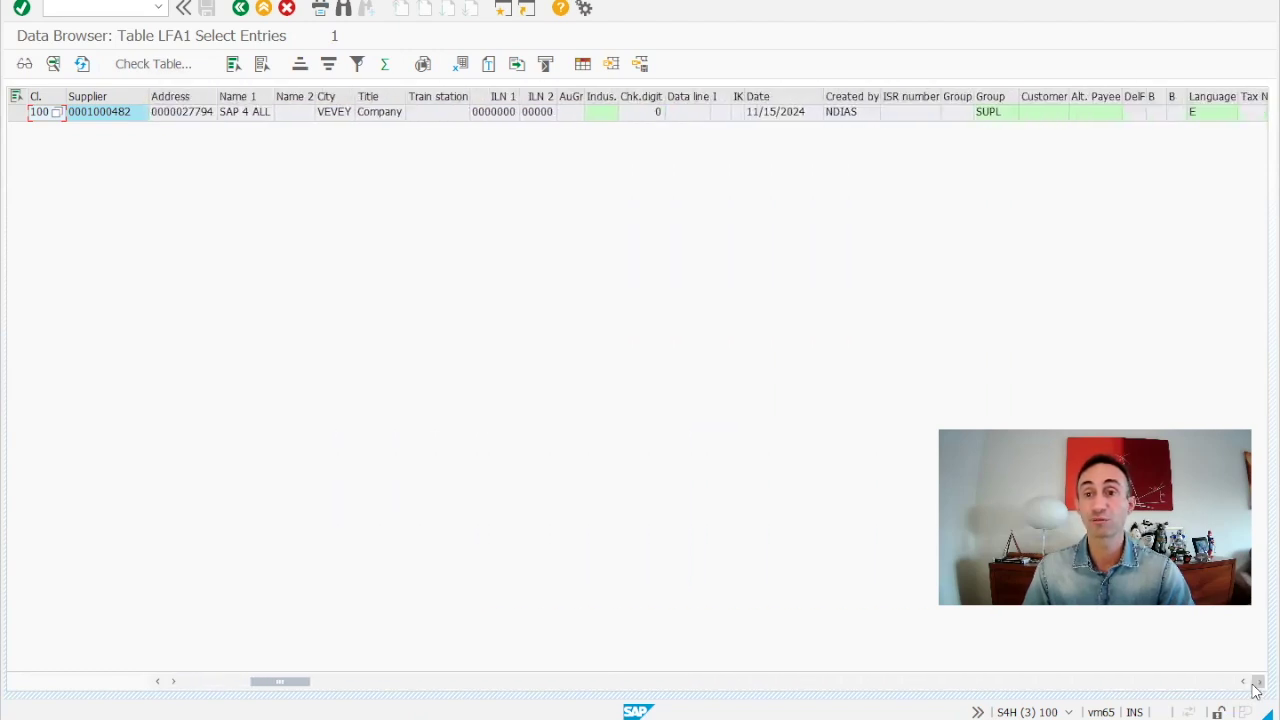
click(1257, 681)
click(1257, 681)
click(1257, 681)
click(1257, 681)
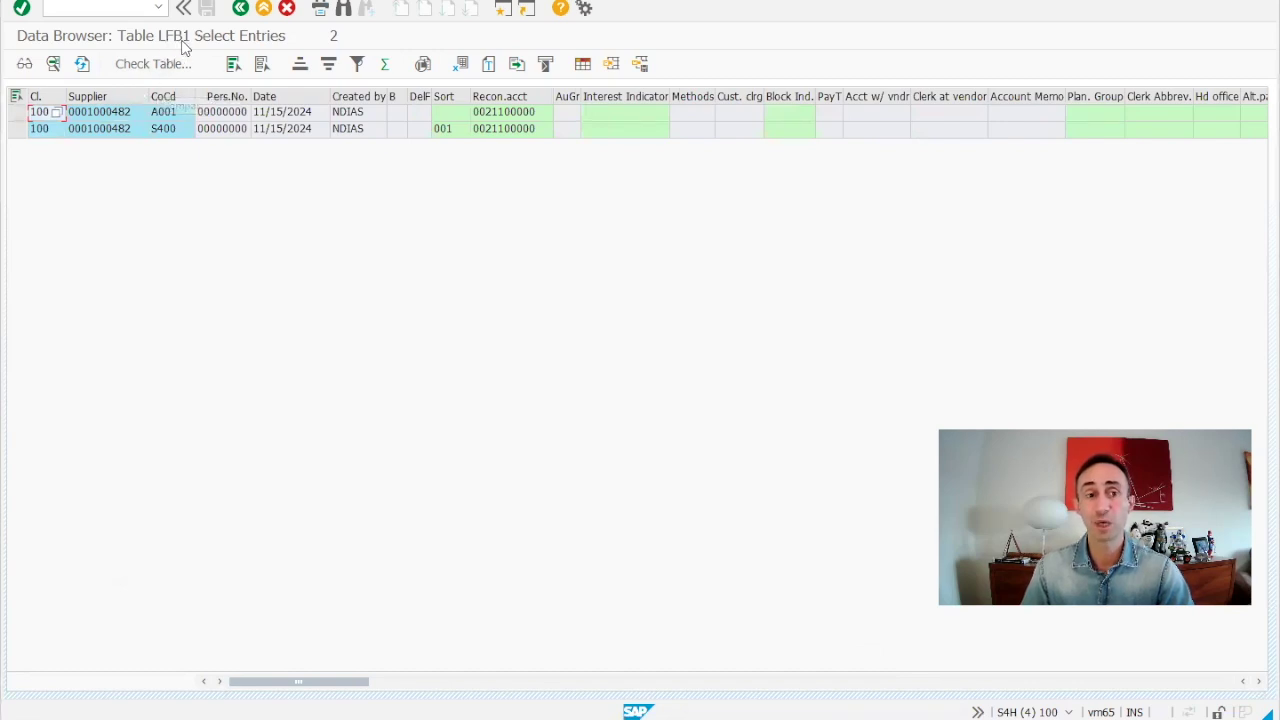
click(215, 113)
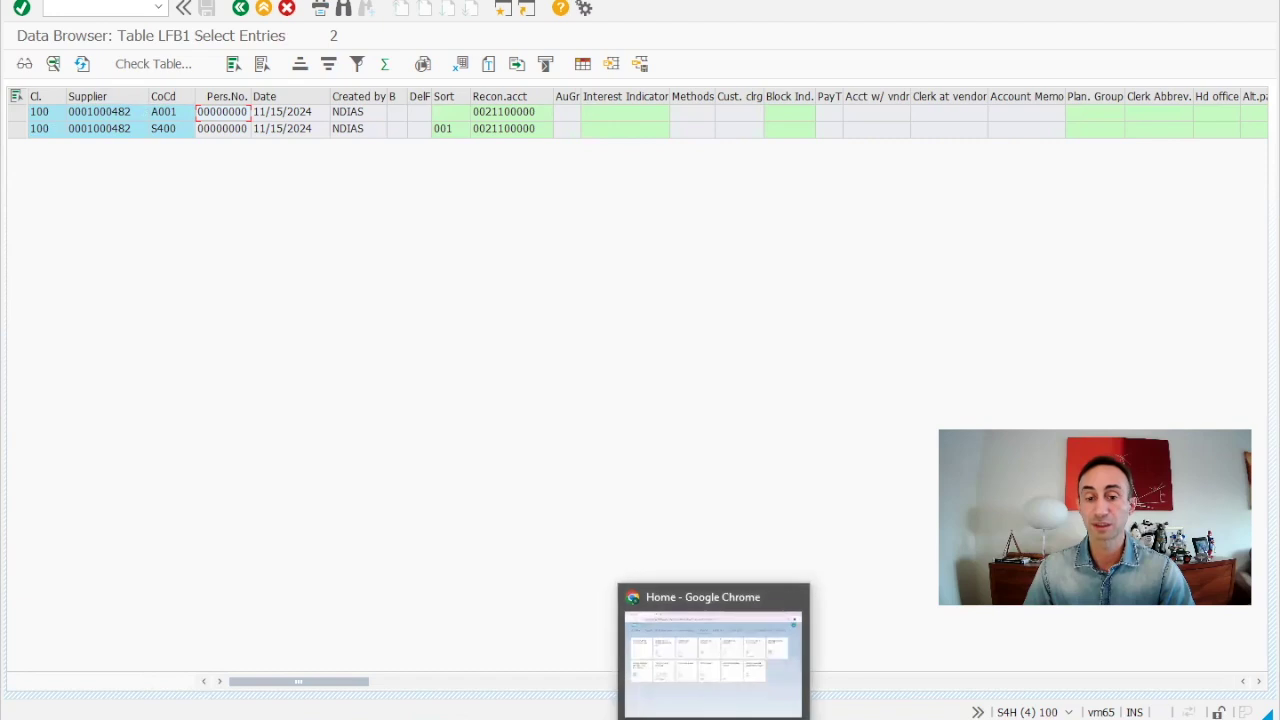
click(711, 688)
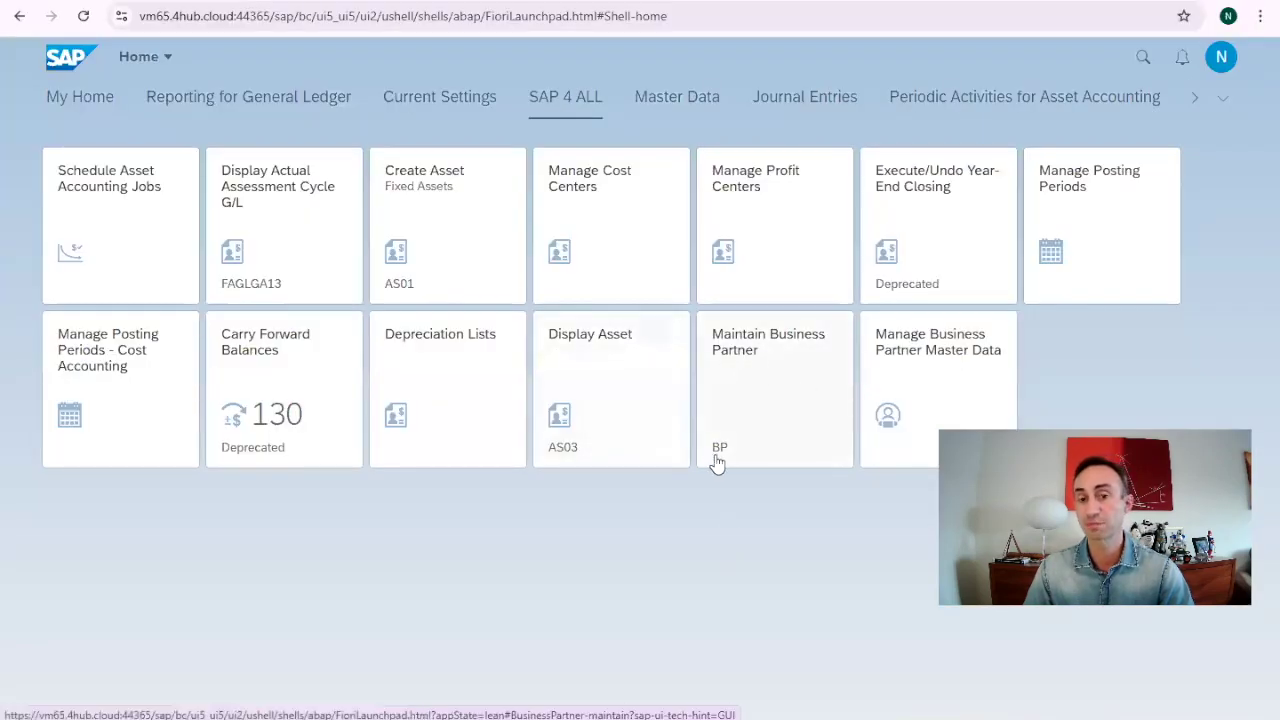
Step: Launch Maintain Business Partner and paste the supplier's BP number into the Open BP prompt
click(750, 400)
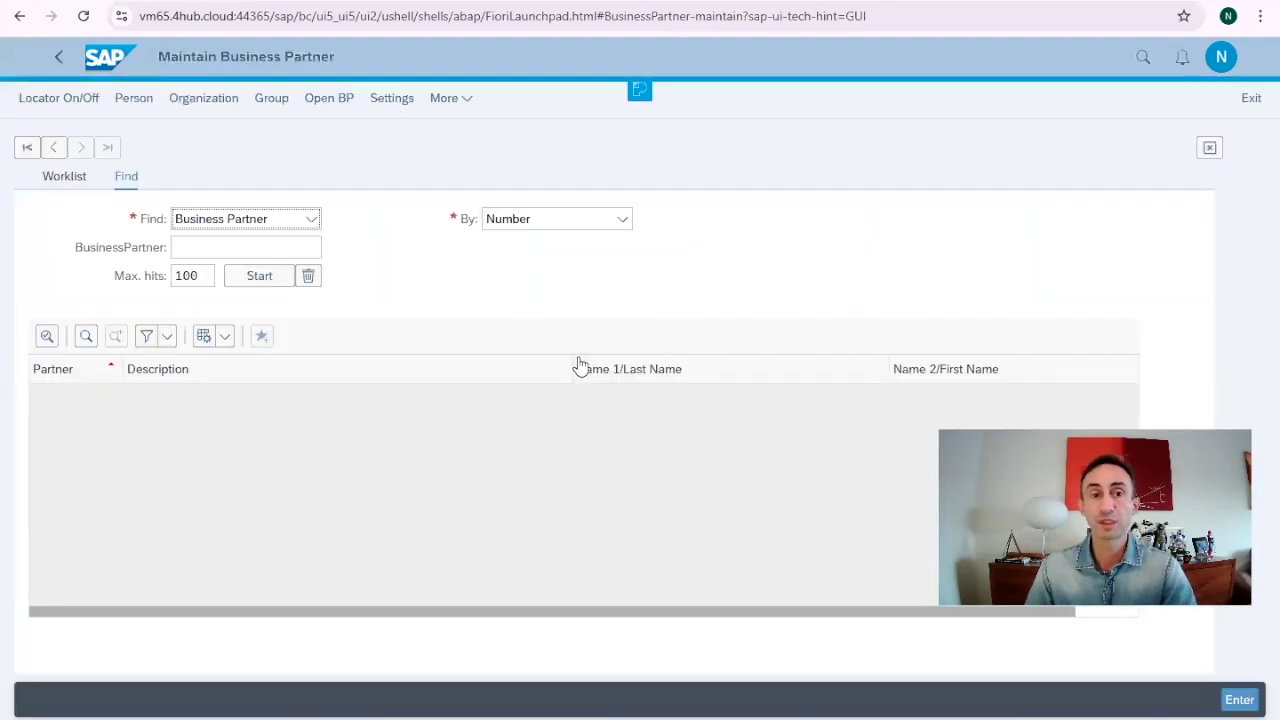
click(325, 99)
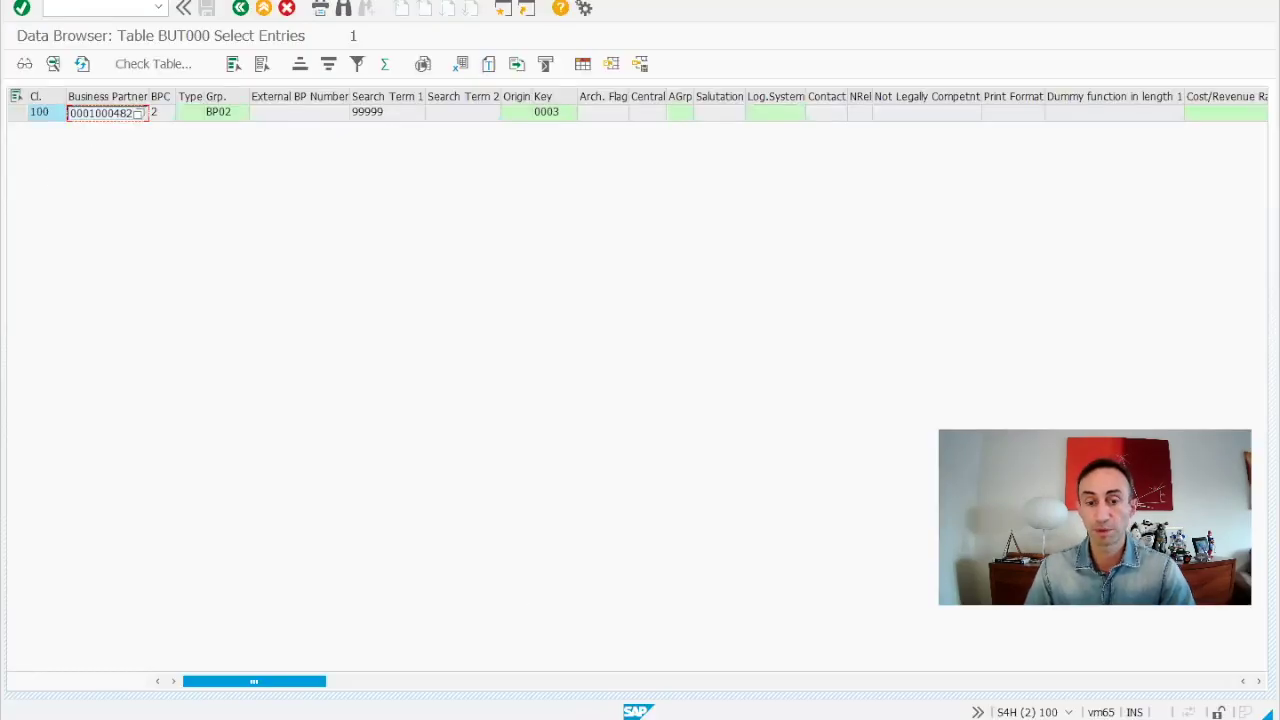
key(alt+Tab)
key(ctrl+v)
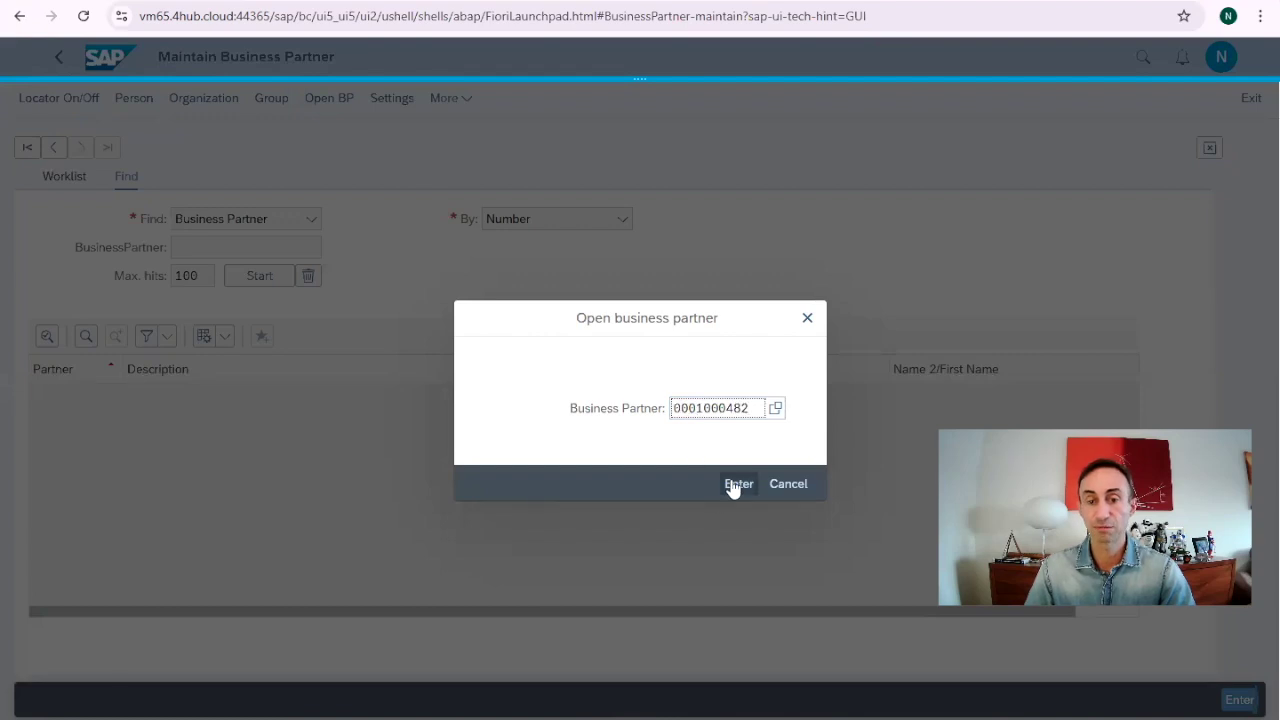
Step: Open business partner 1000482 and look over its identification and address details
click(737, 484)
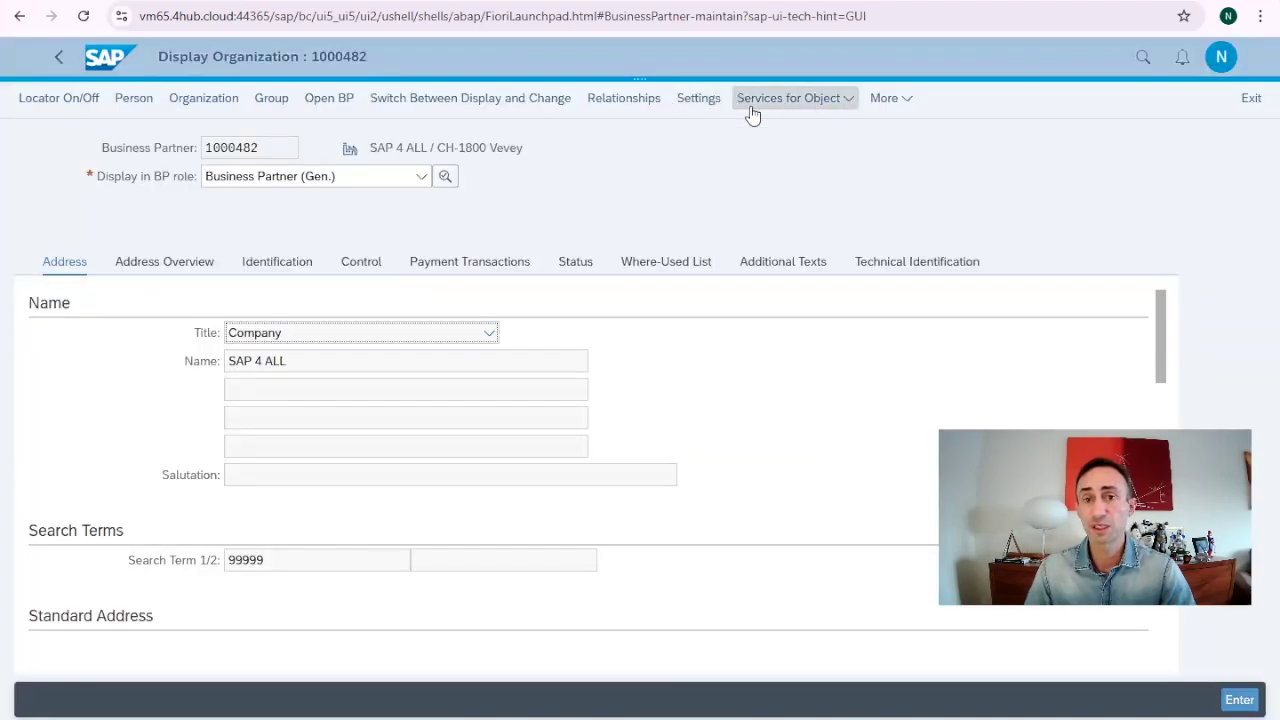
scroll(834, 297, down, 5)
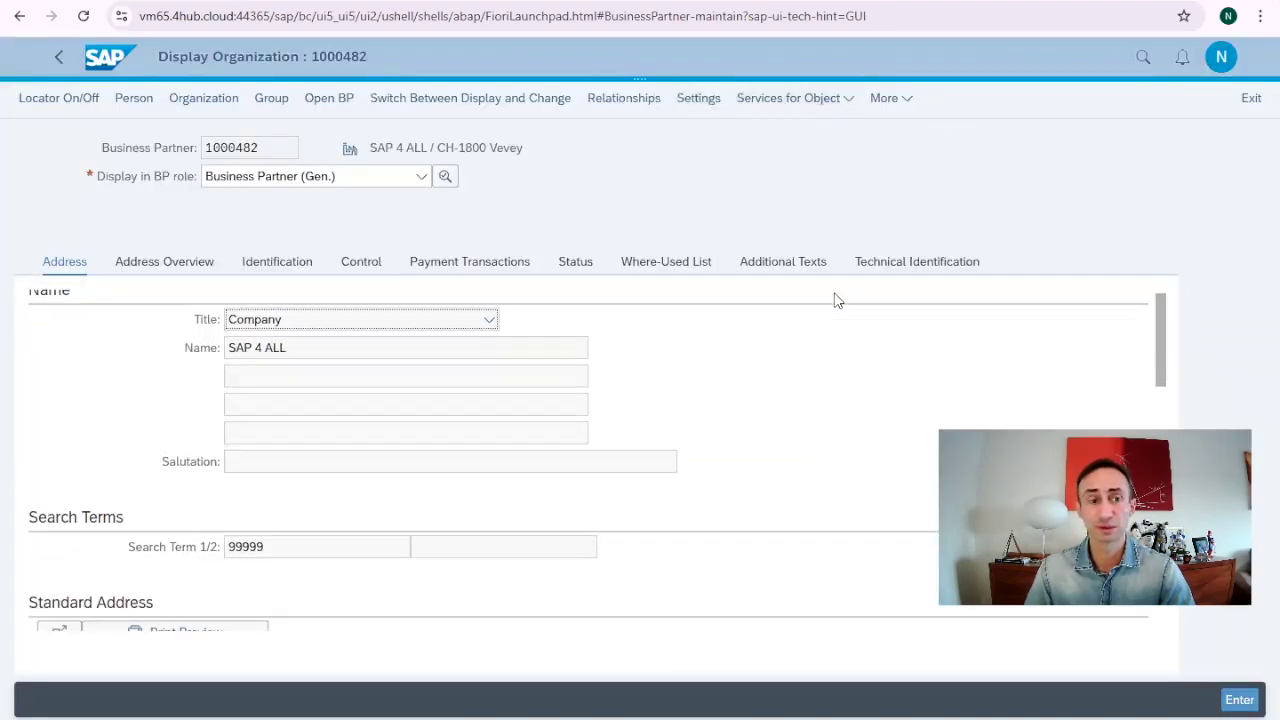
scroll(790, 345, up, 2)
scroll(718, 357, up, 3)
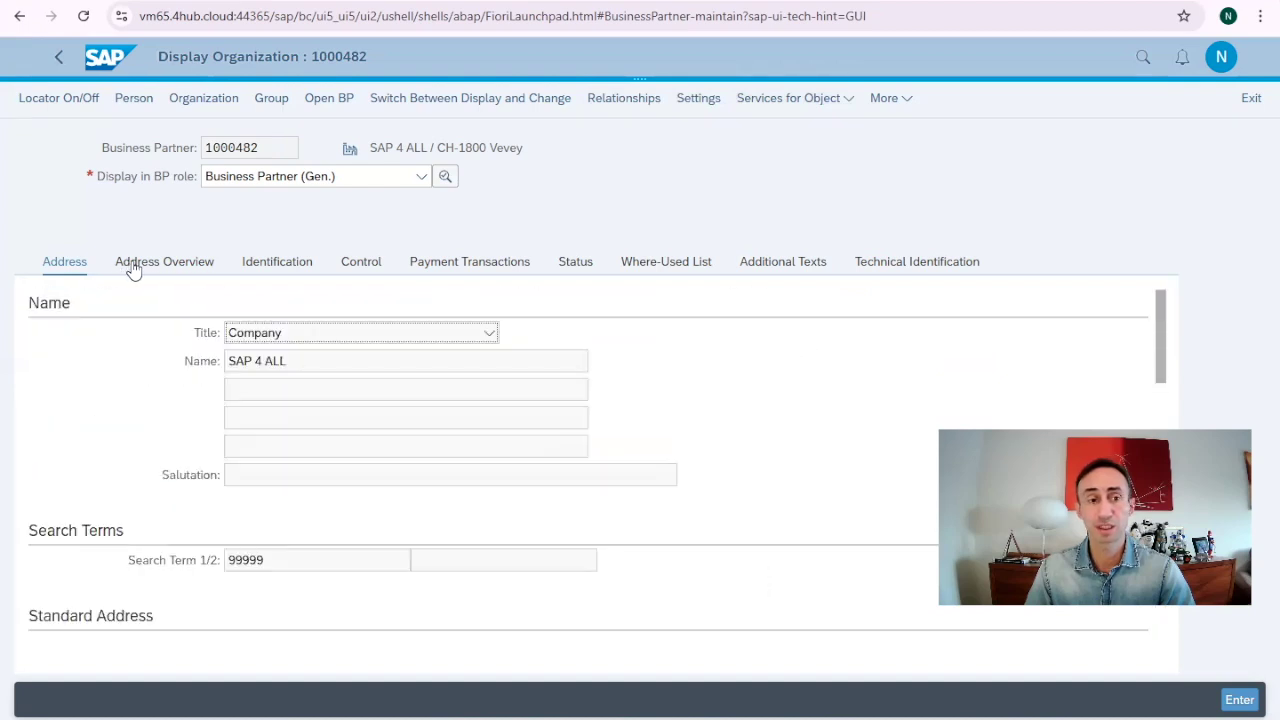
click(138, 264)
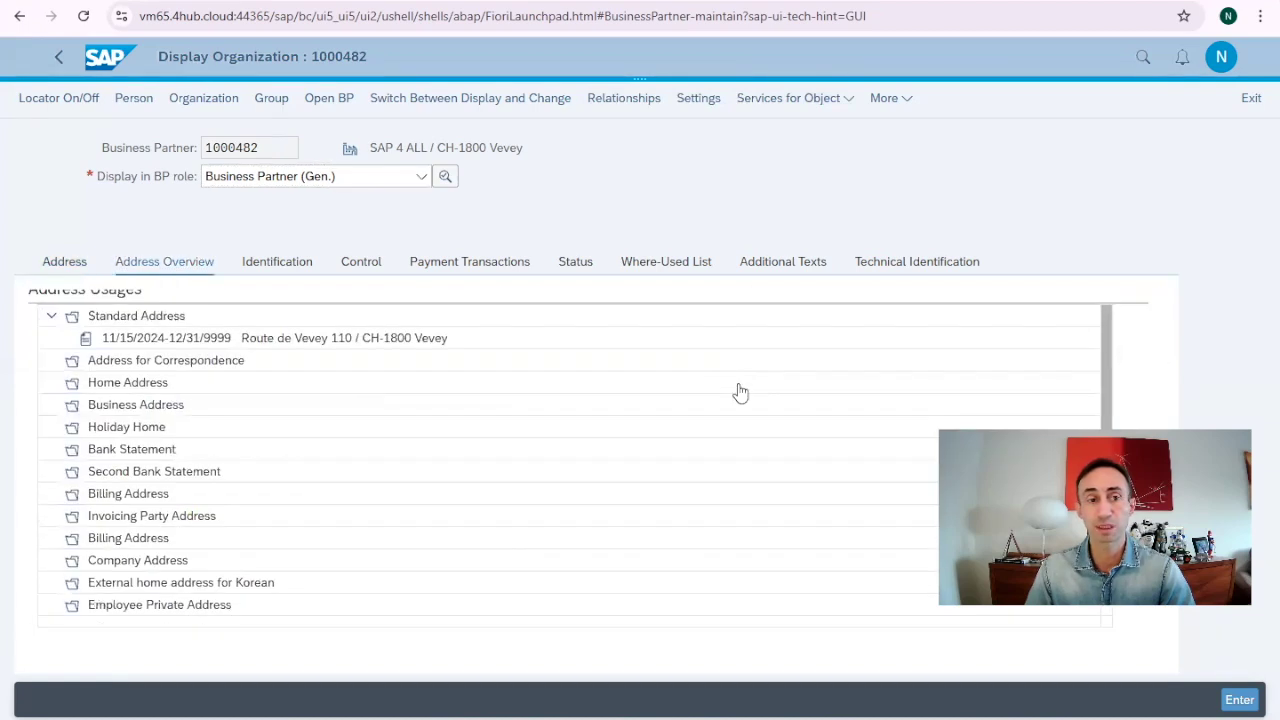
click(60, 261)
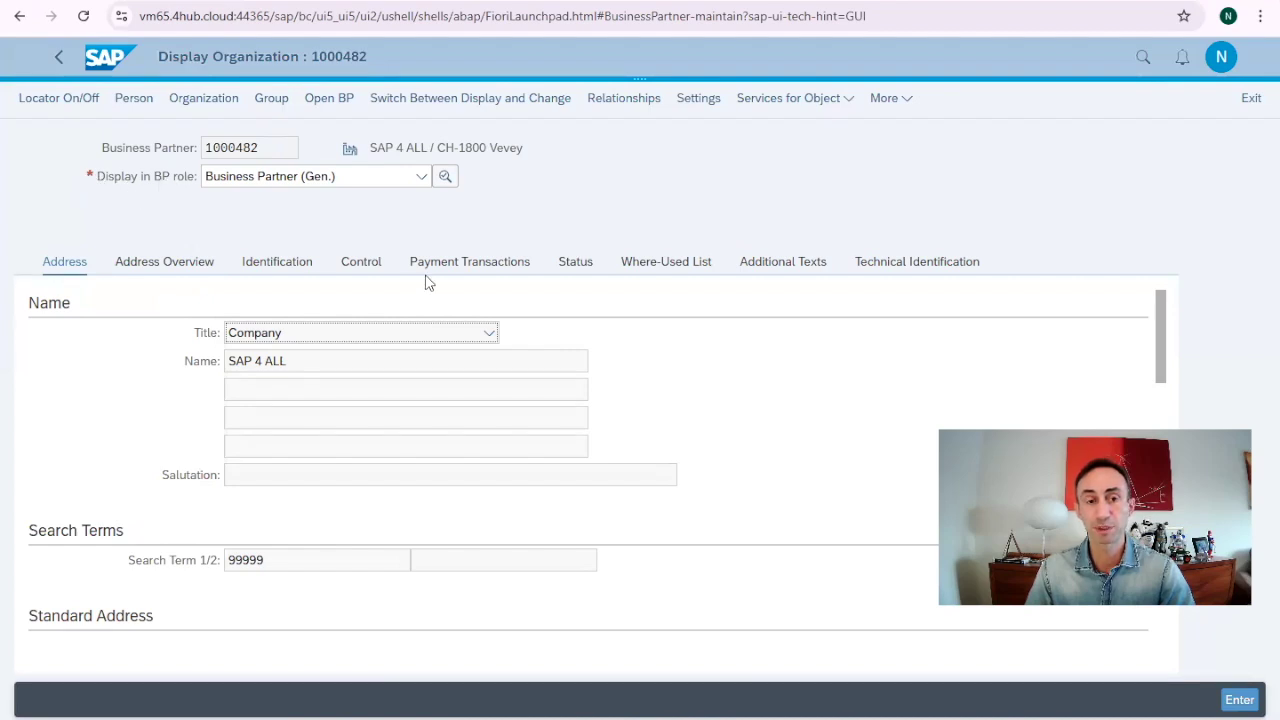
Step: Switch to the Supplier (Fin.Accounting) role and review its address, identification and control data
click(421, 176)
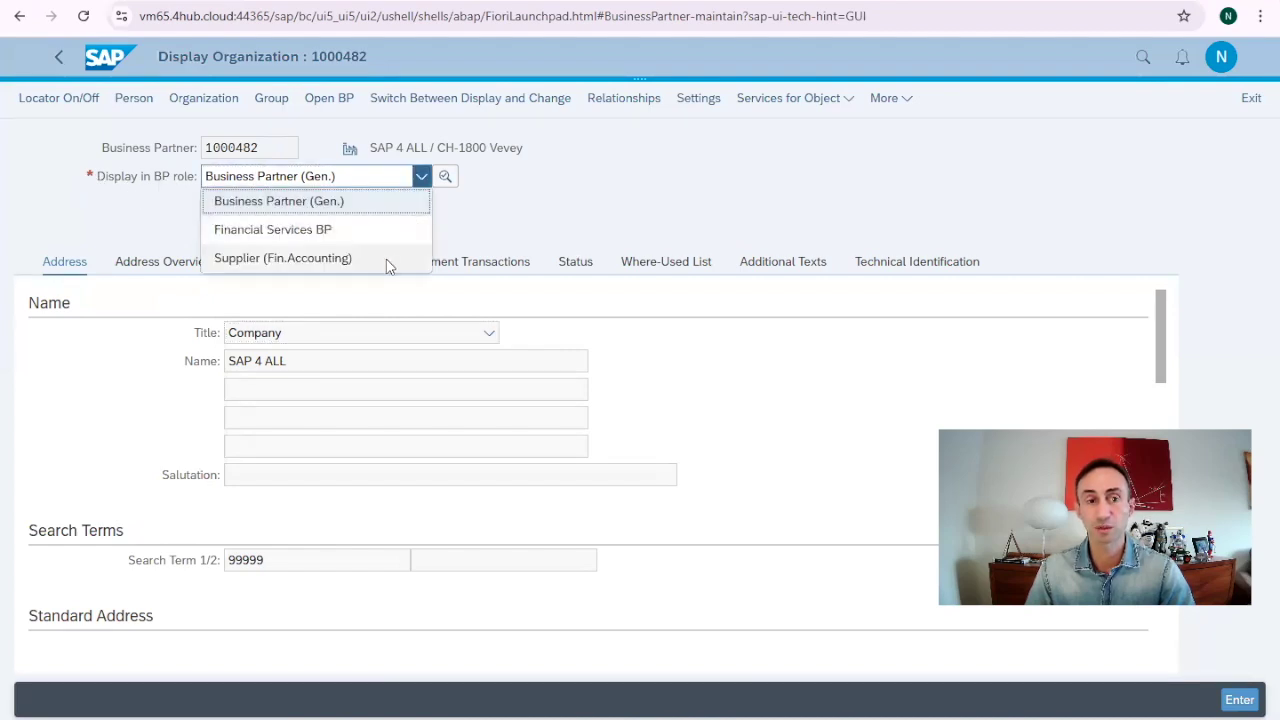
click(271, 262)
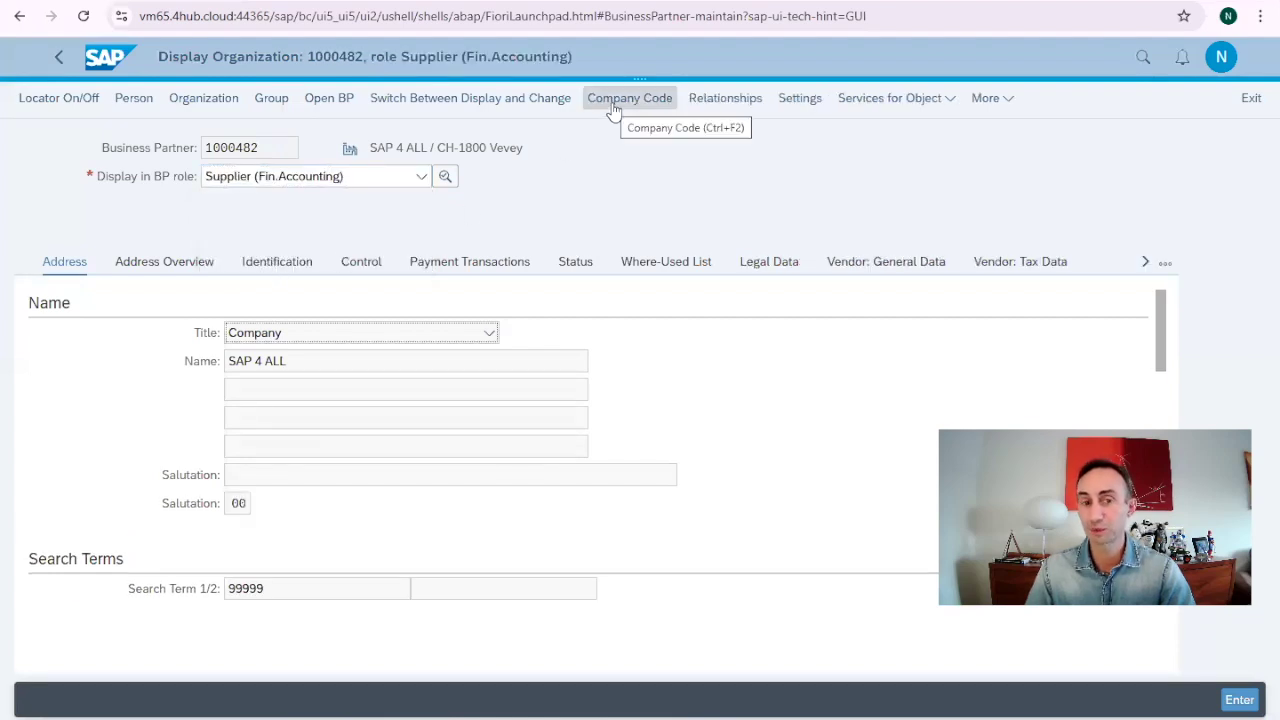
click(164, 262)
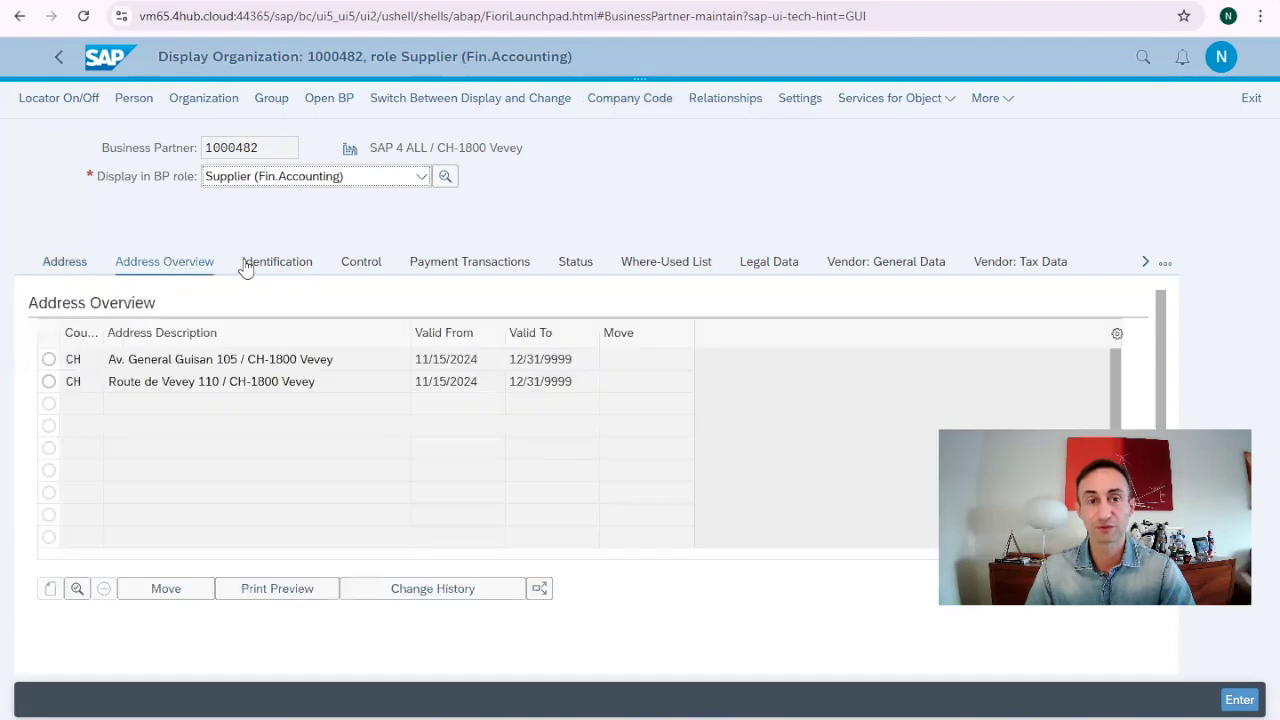
click(262, 262)
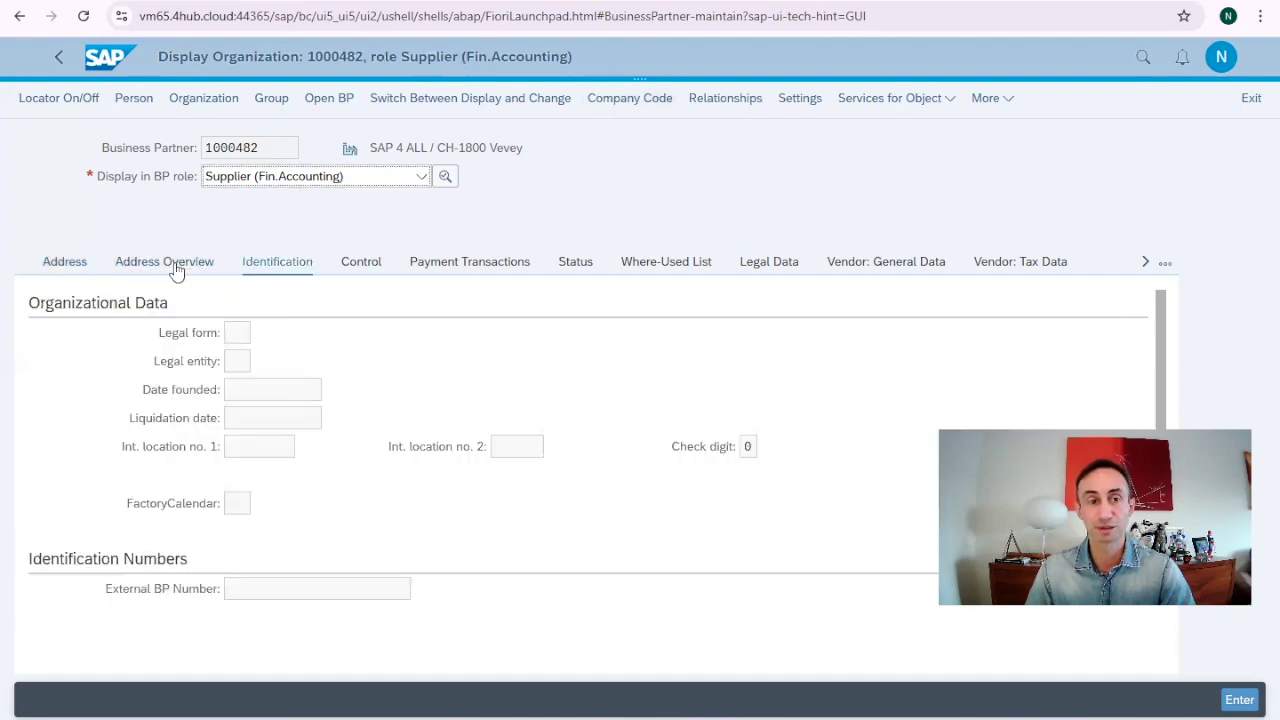
click(175, 271)
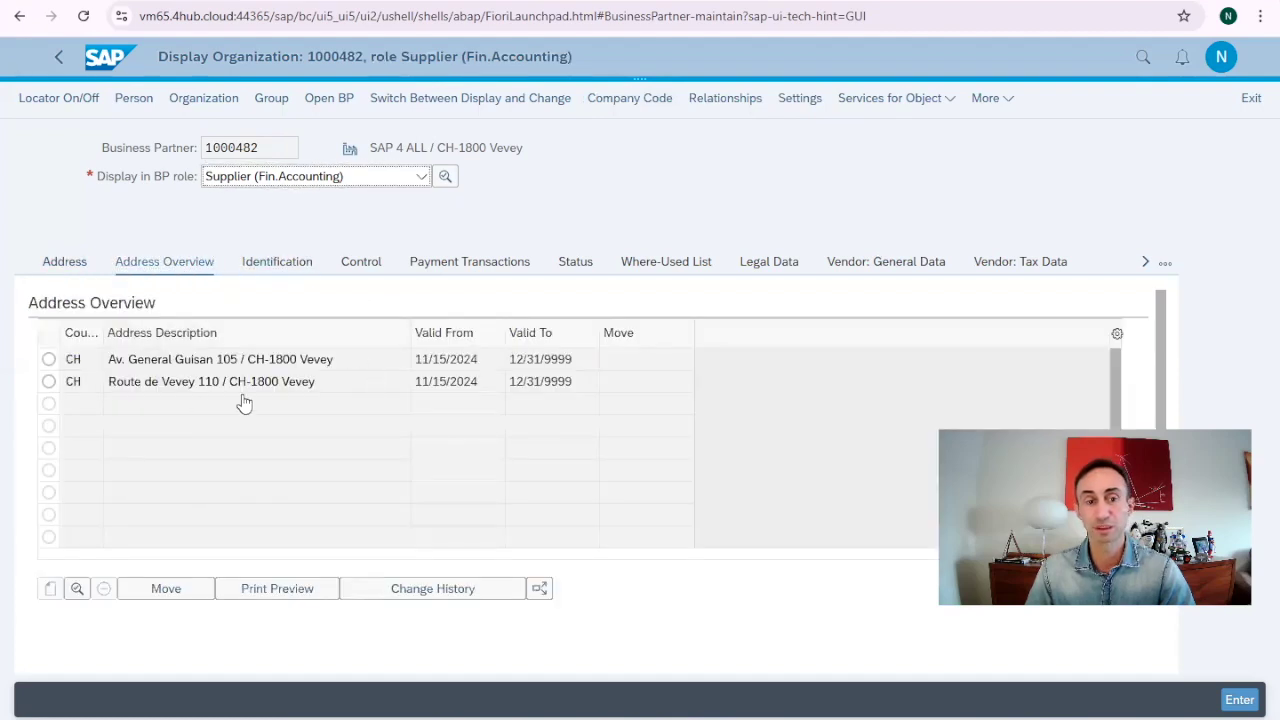
scroll(286, 429, down, 3)
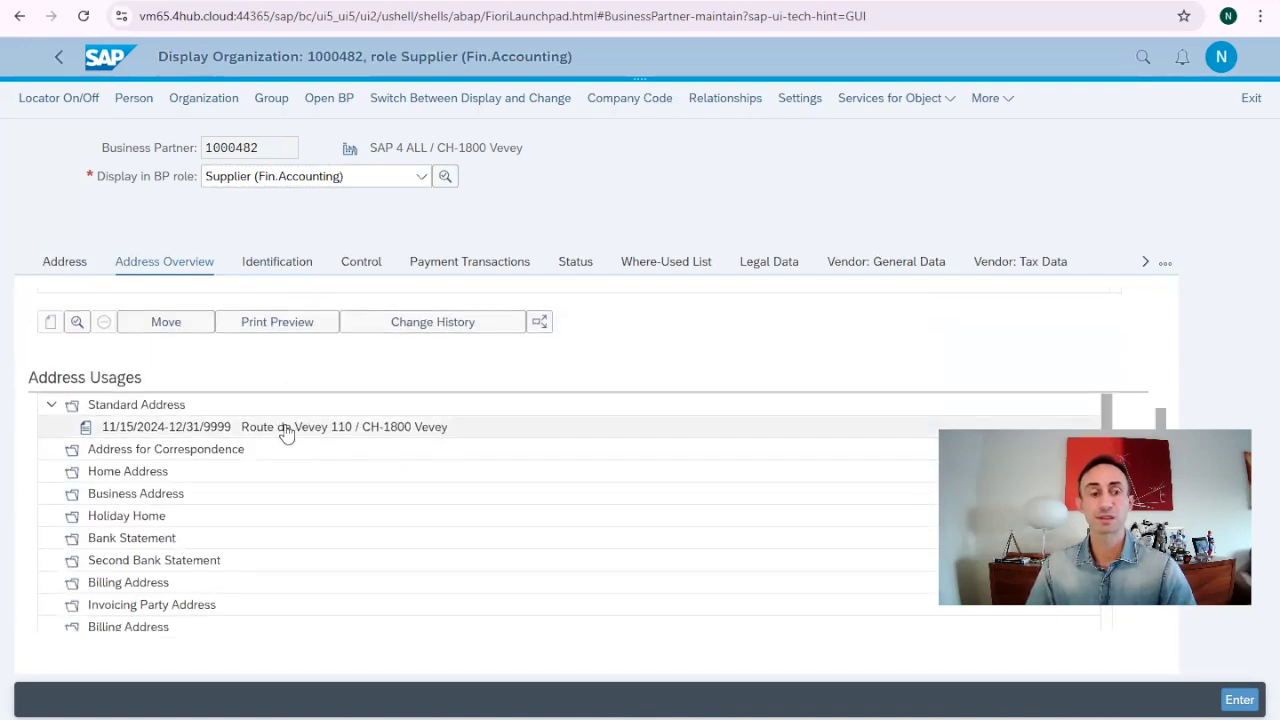
click(345, 266)
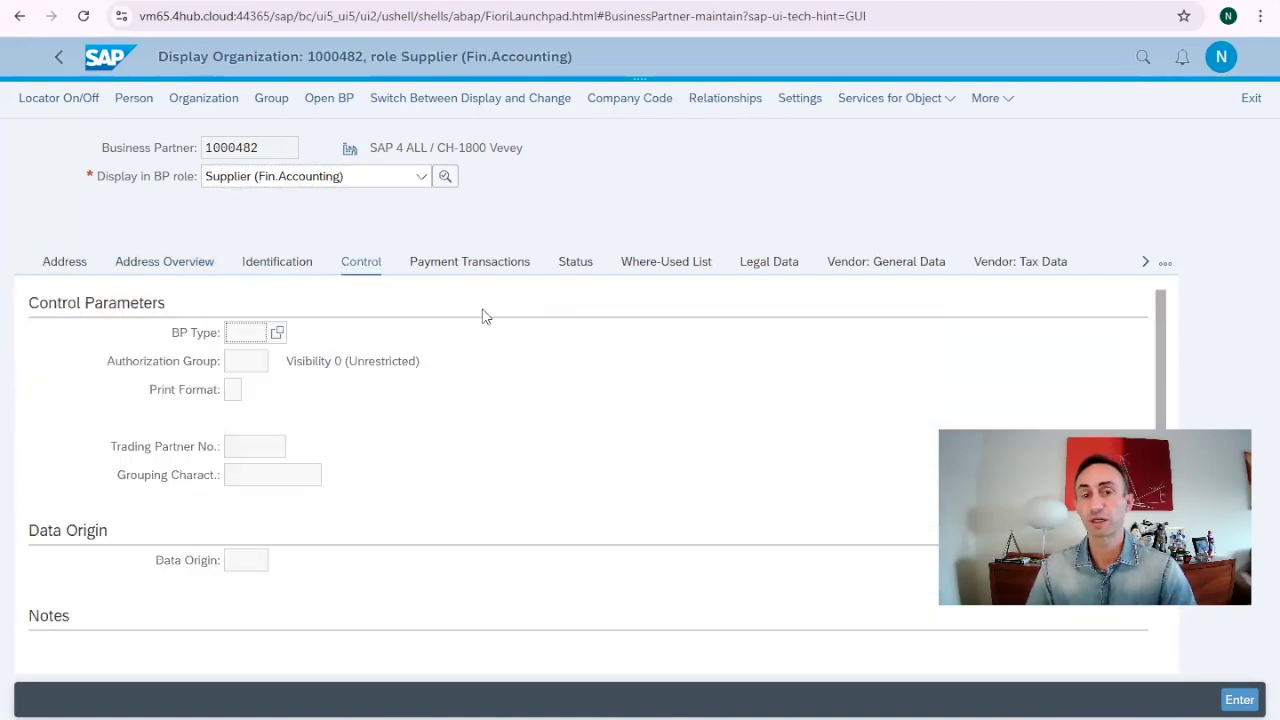
Step: Show the supplier's company code data and list its company codes A001 and S400, closing unchanged
click(622, 104)
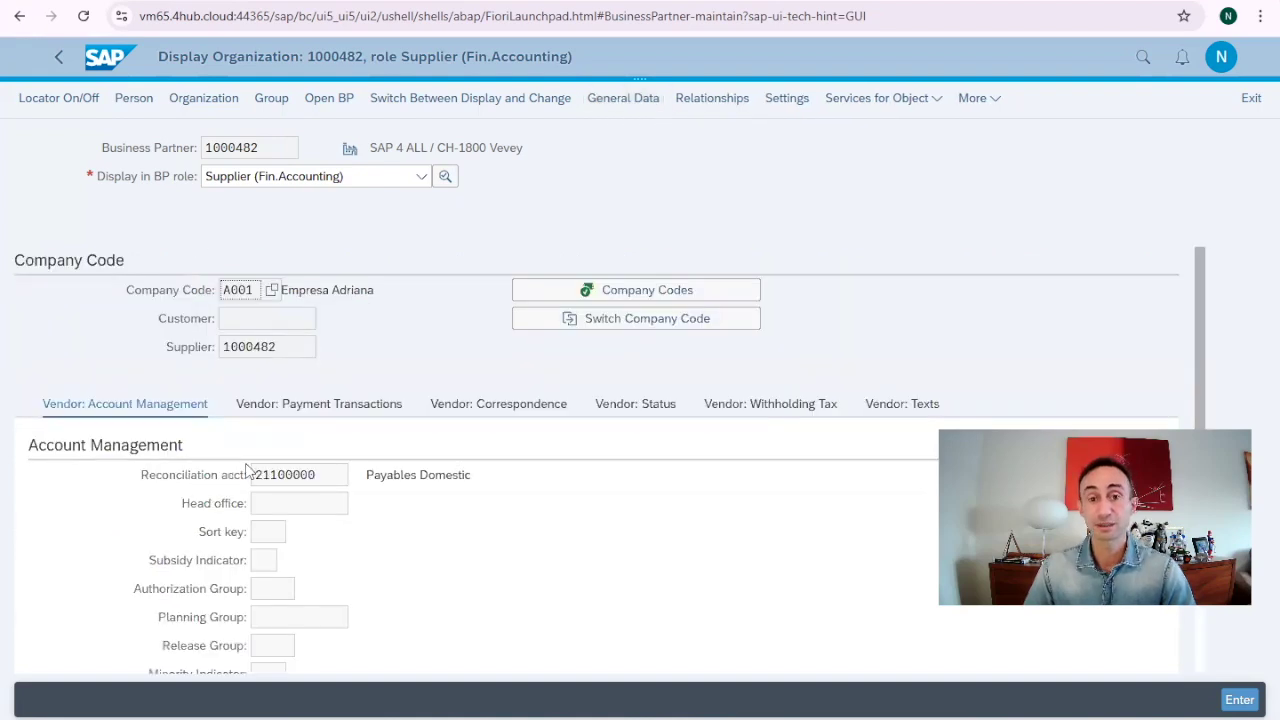
click(622, 298)
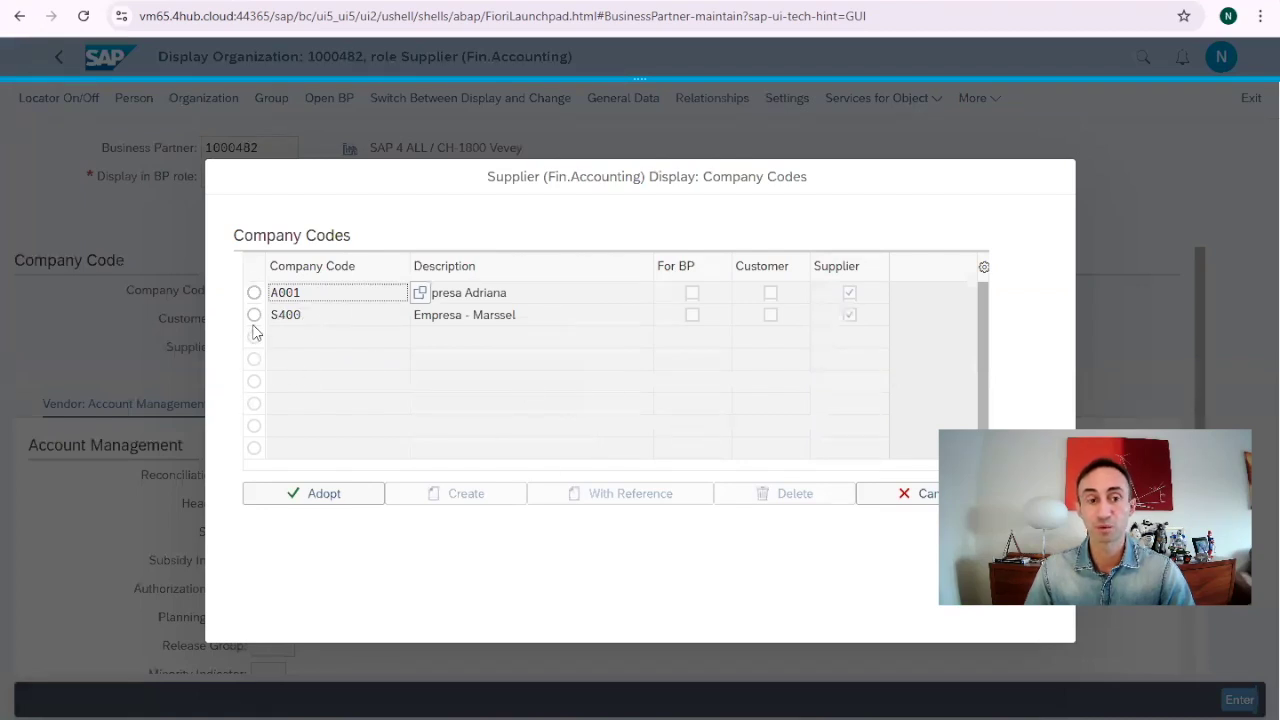
click(254, 315)
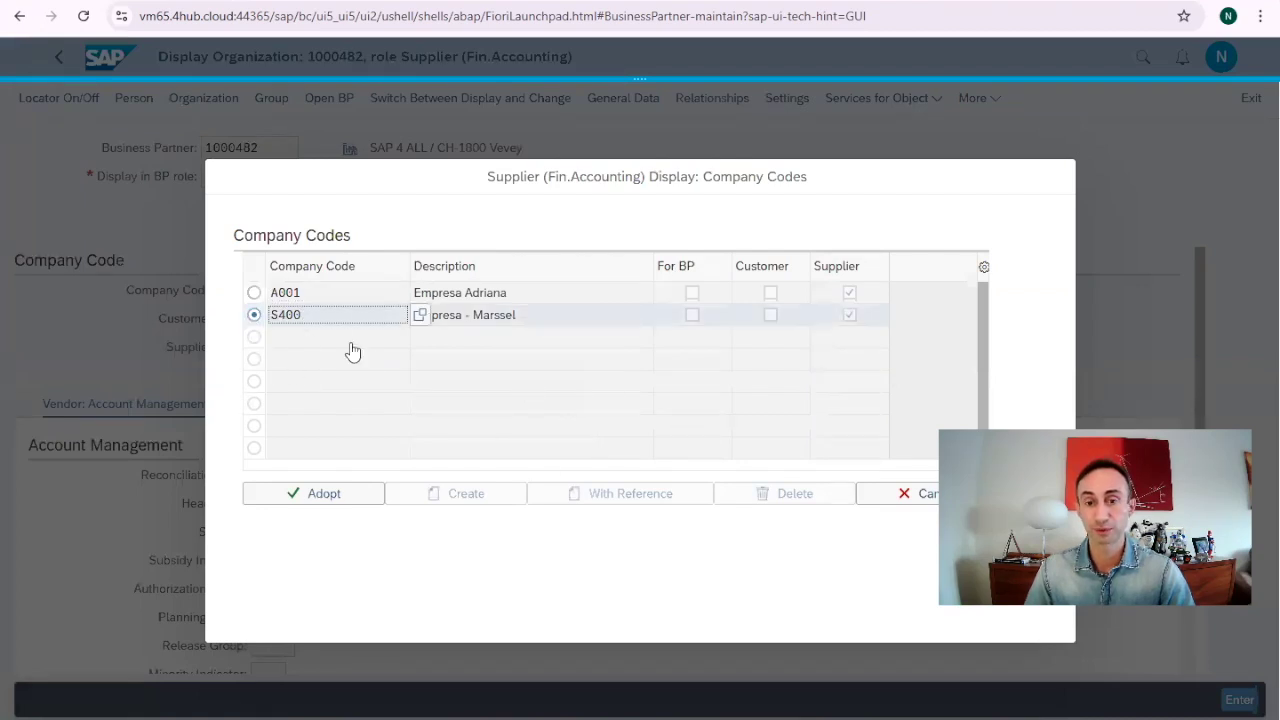
key(Escape)
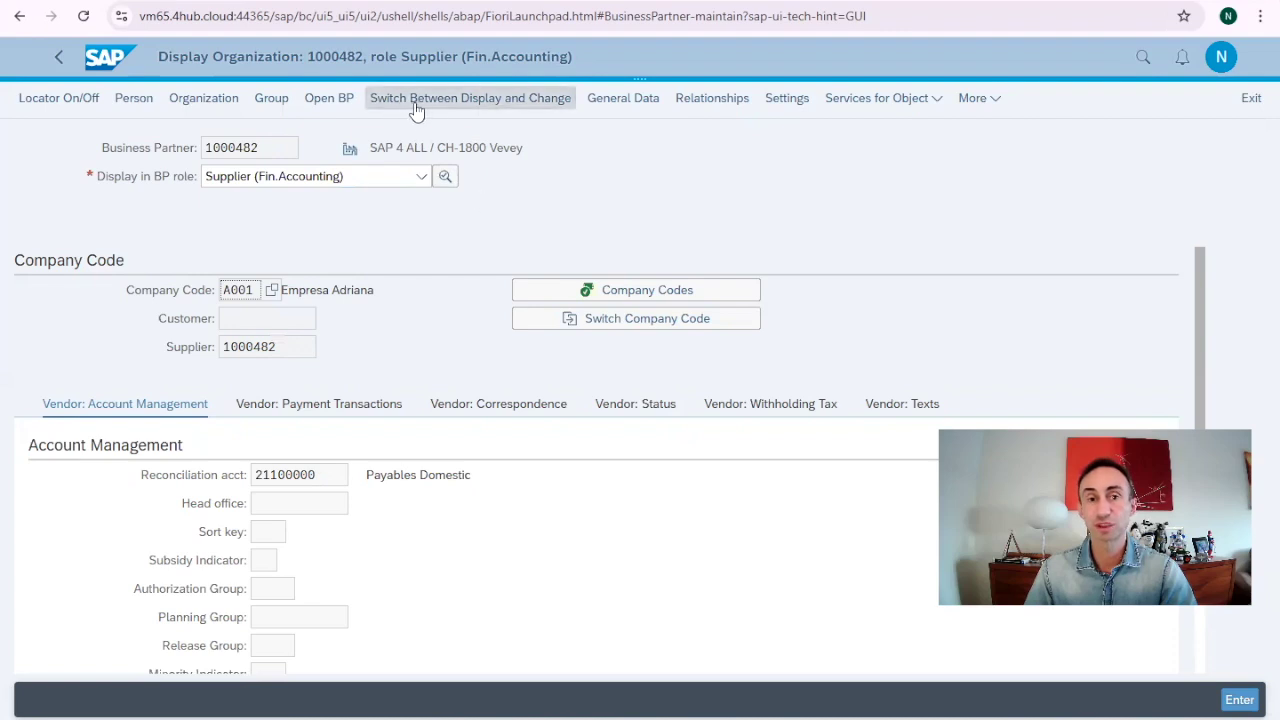
Step: Switch to change mode and add company code DE99 to the supplier as supplier-relevant
click(492, 106)
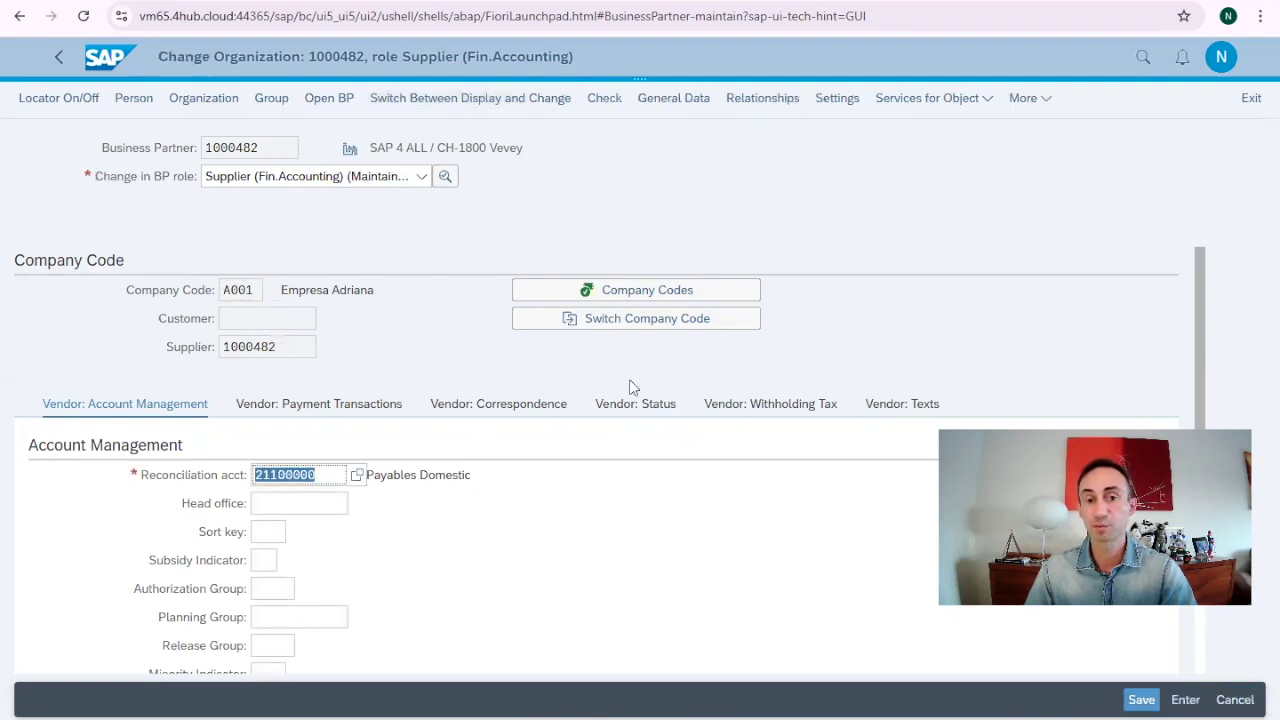
click(628, 298)
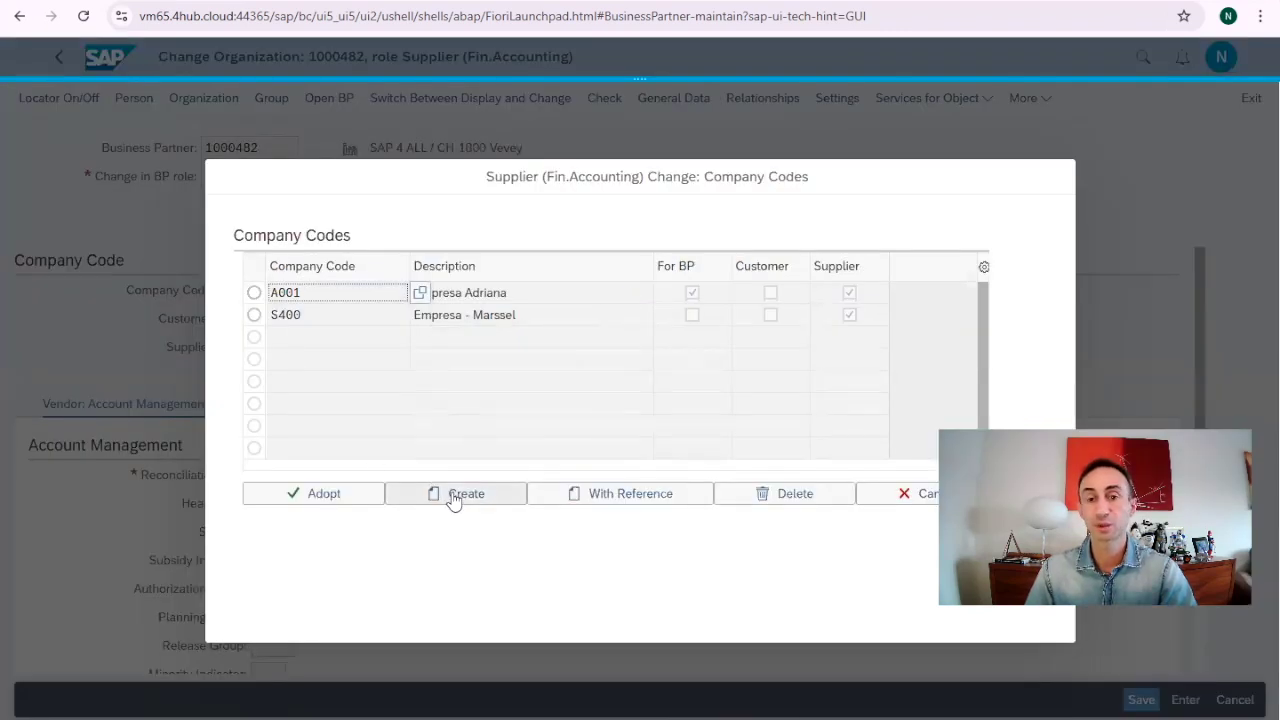
click(452, 497)
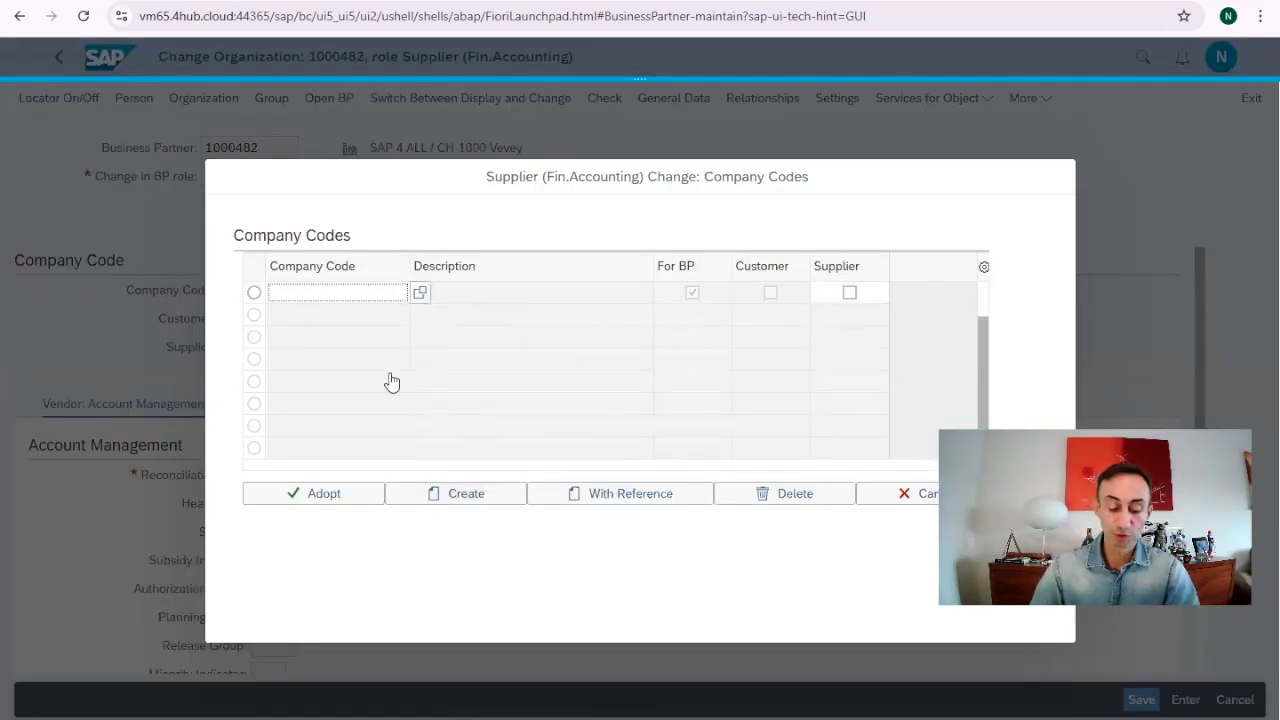
text(DE)
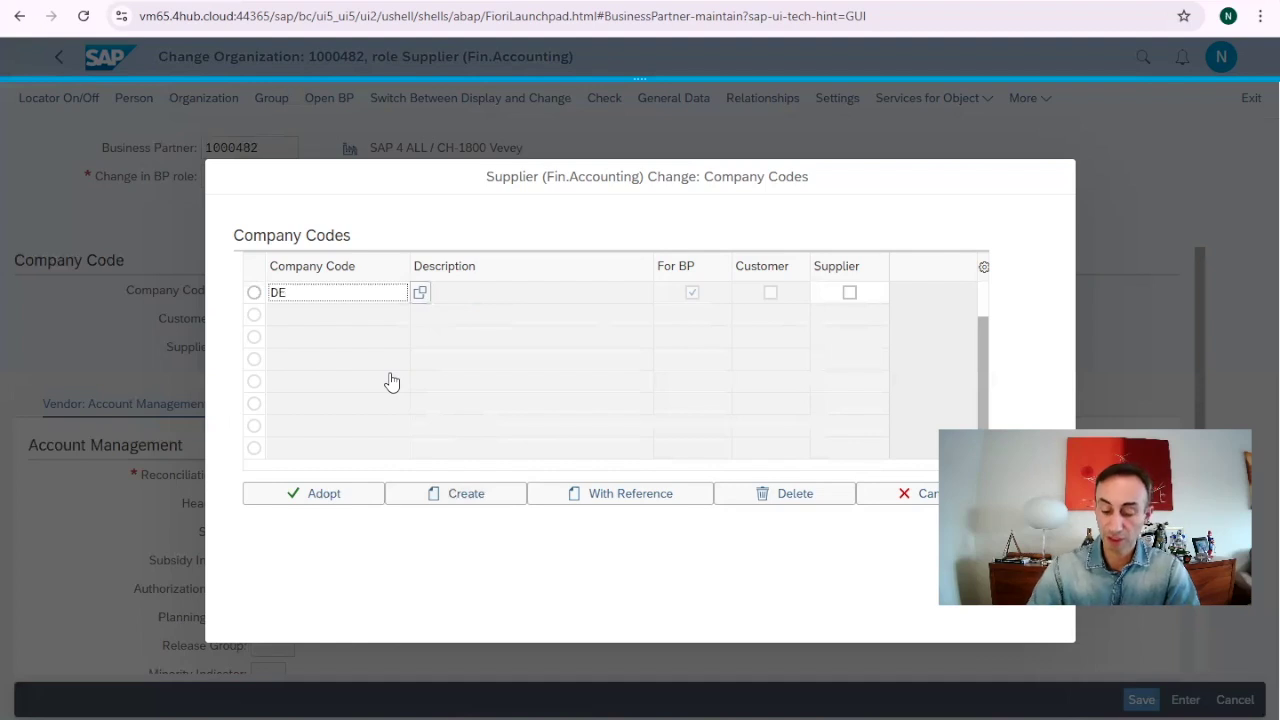
text(99)
click(849, 292)
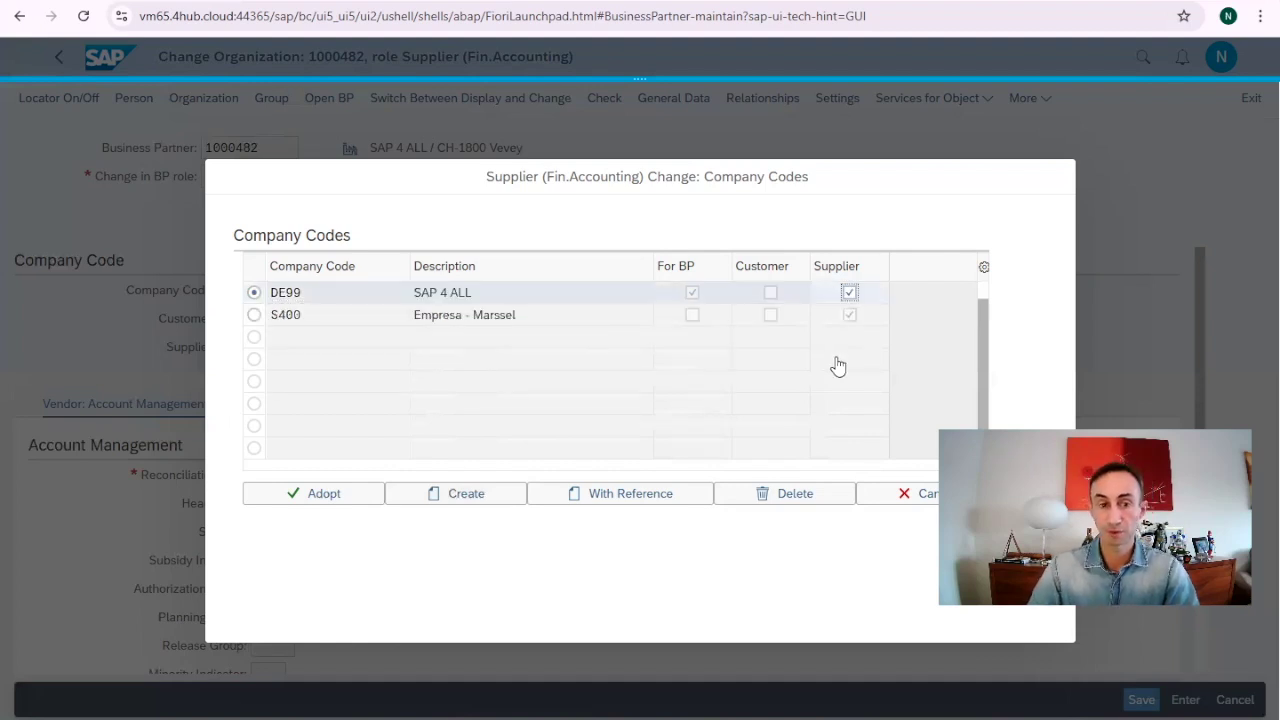
click(310, 499)
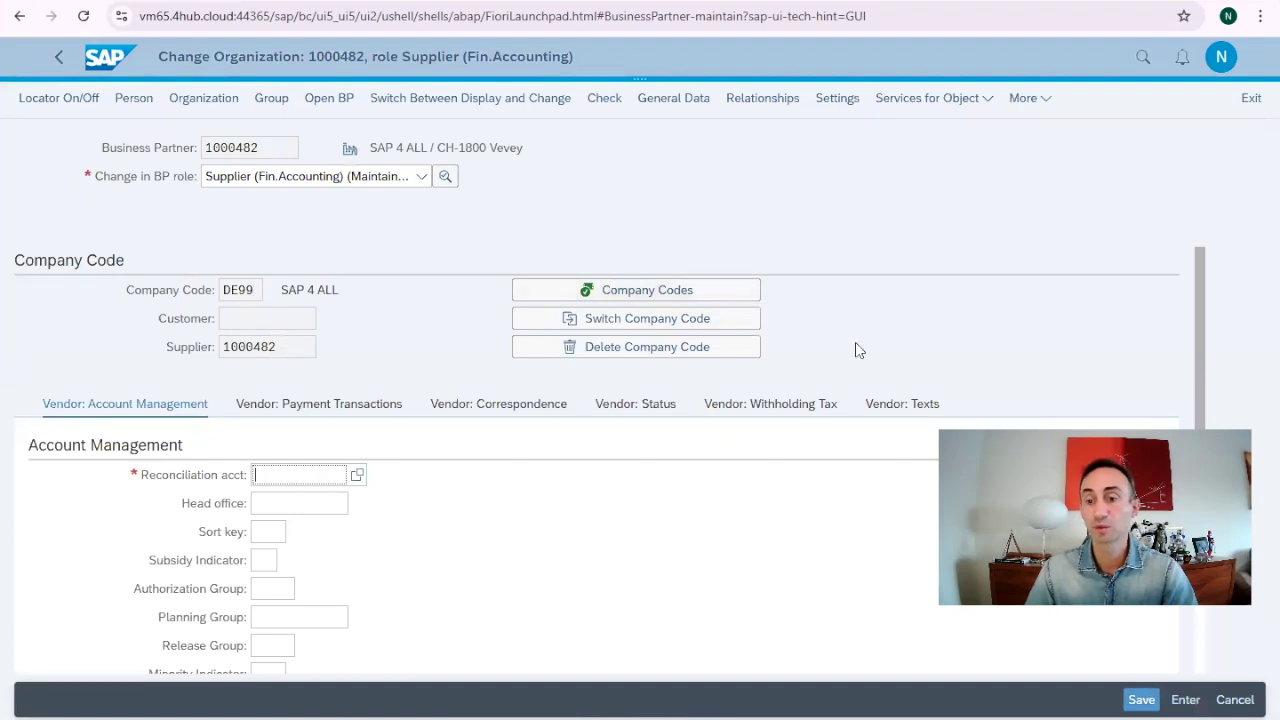
Step: Assign reconciliation account 21100000 Payables Domestic to DE99 and save the supplier
click(1186, 701)
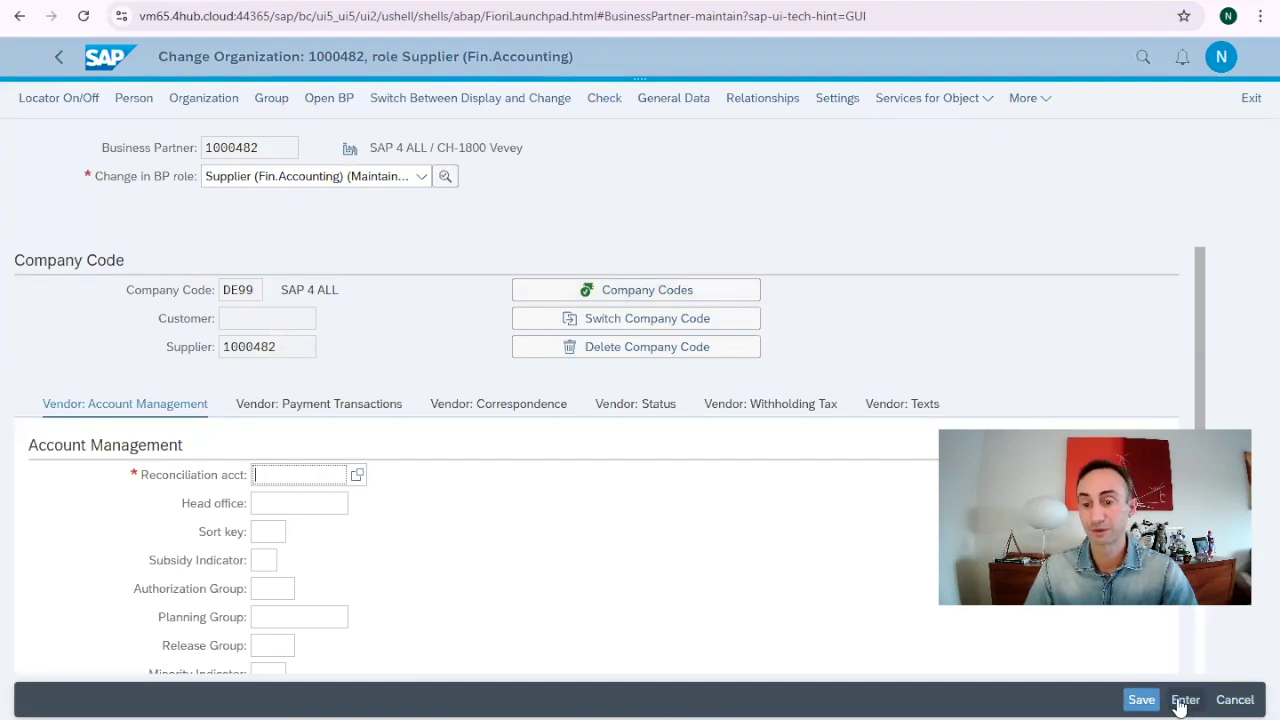
click(355, 476)
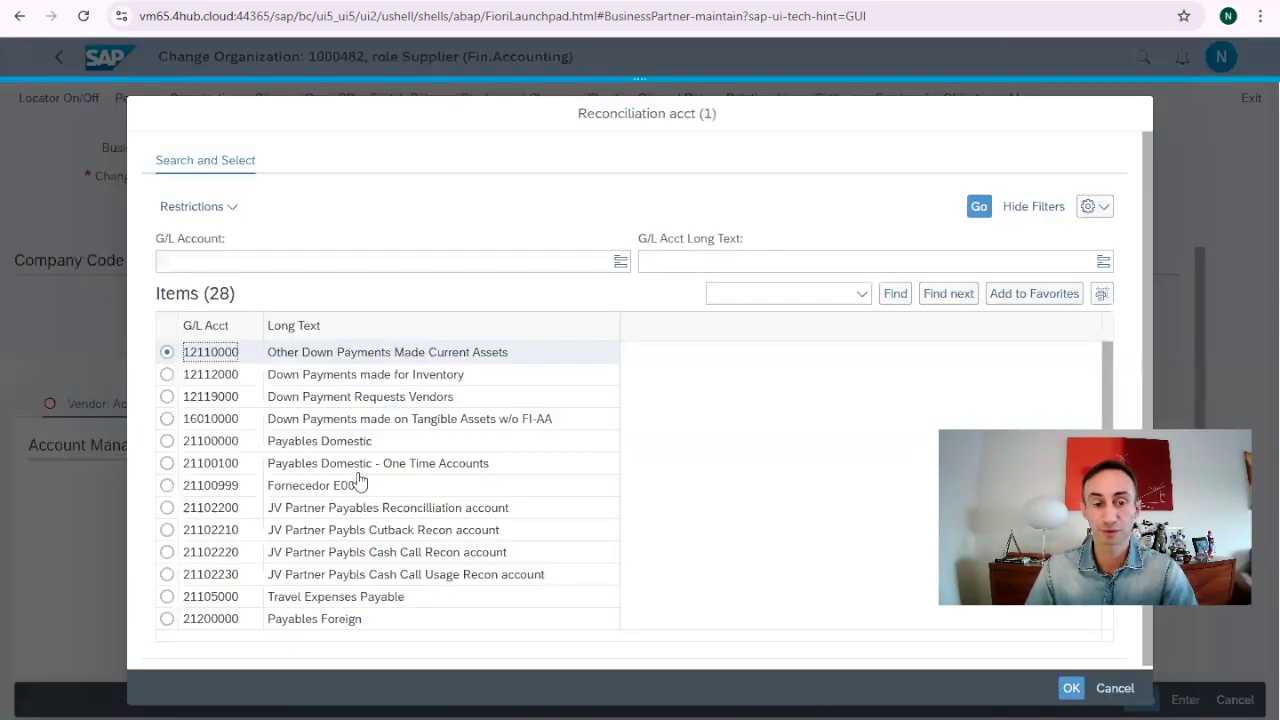
click(356, 465)
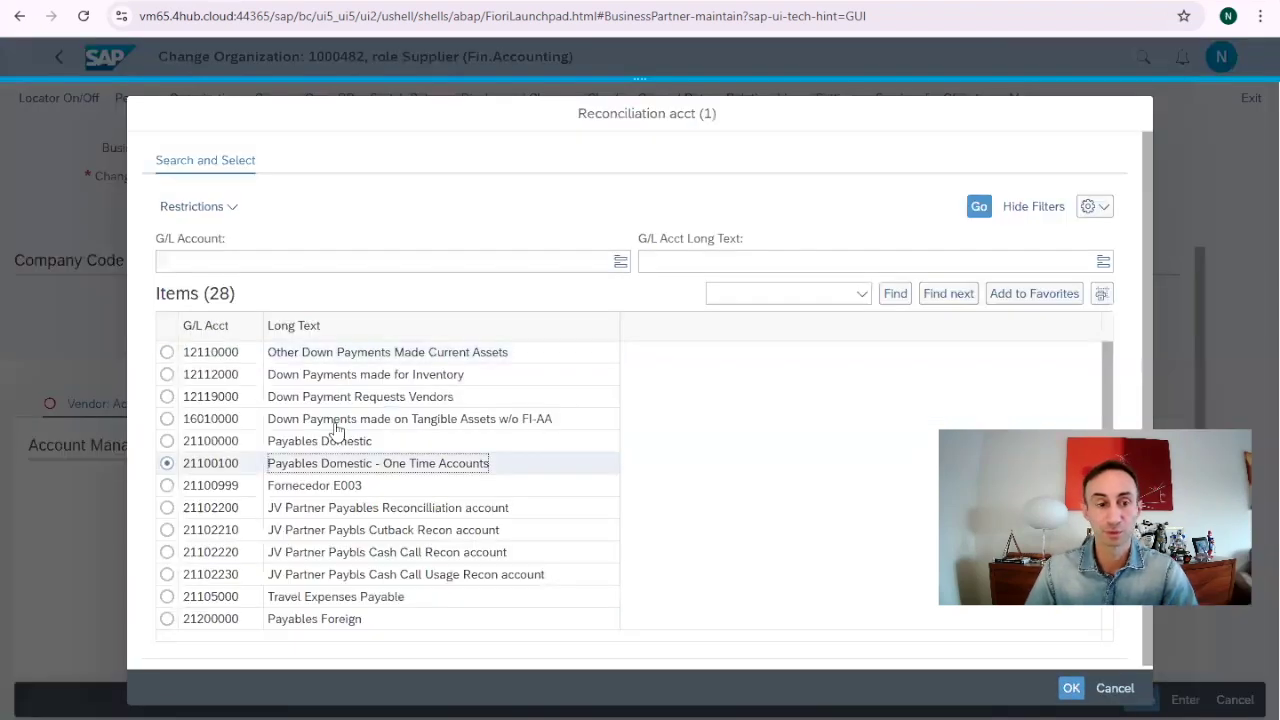
click(166, 441)
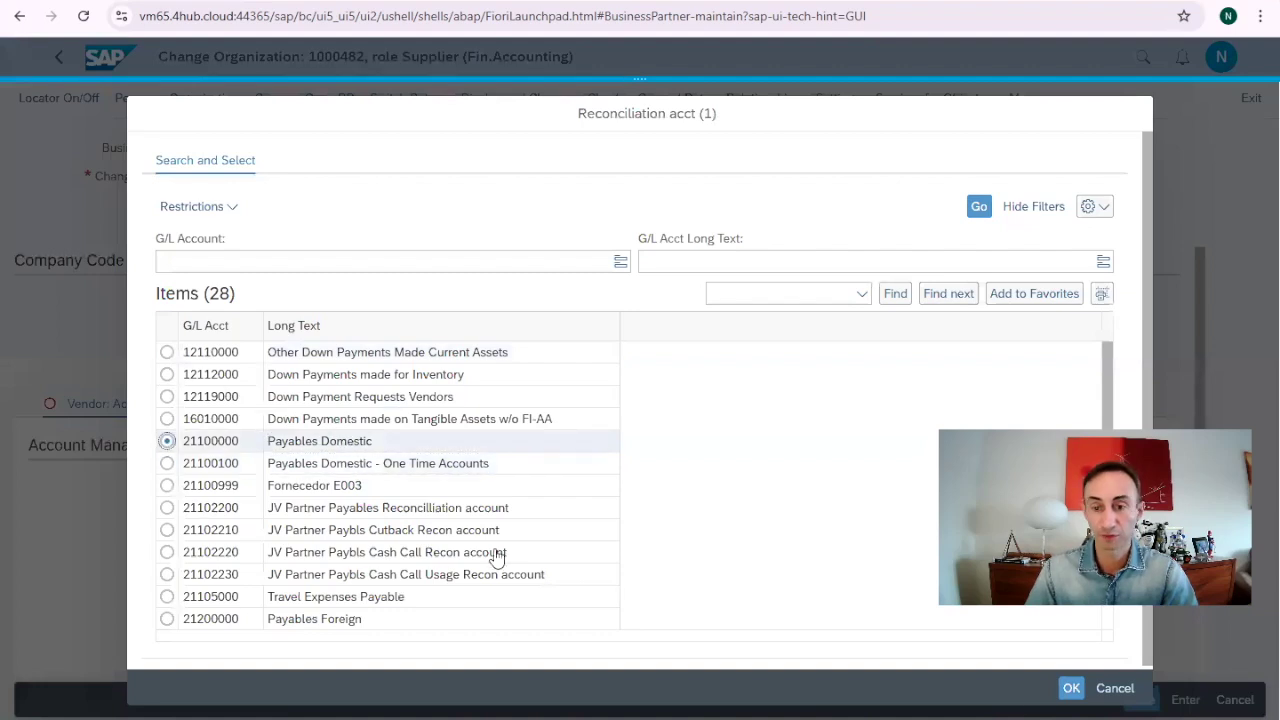
click(1068, 688)
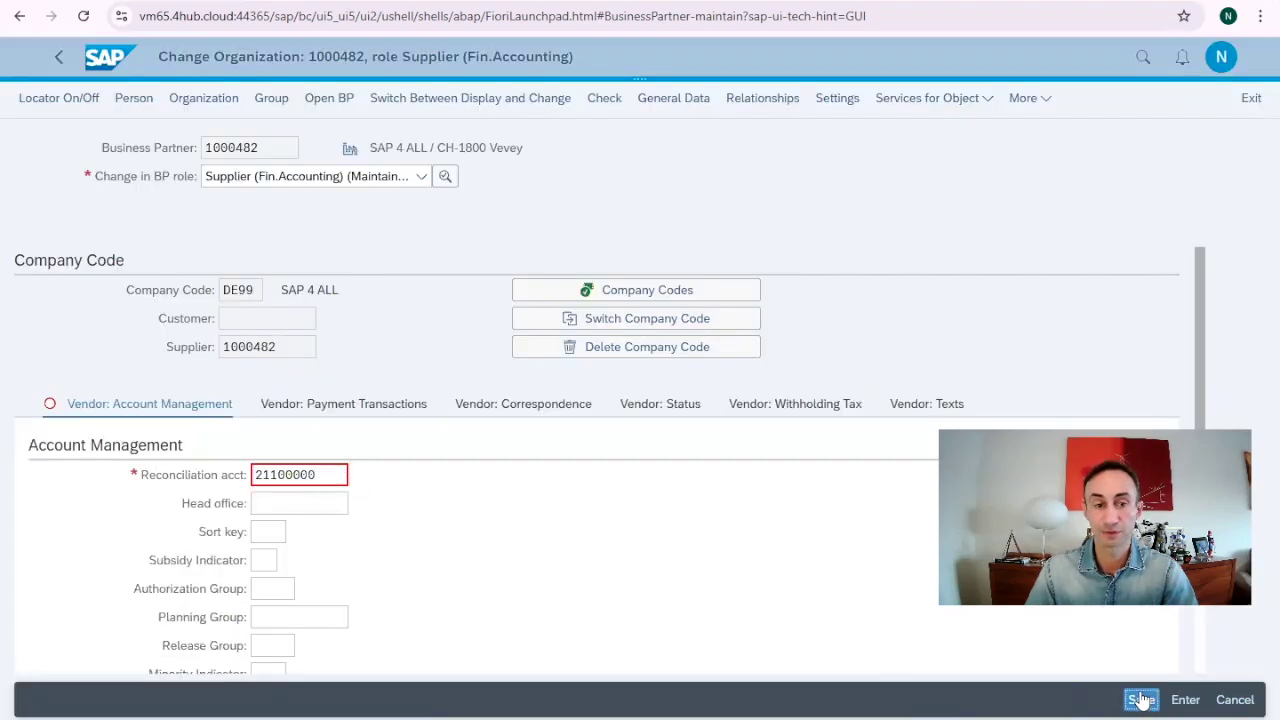
click(1141, 700)
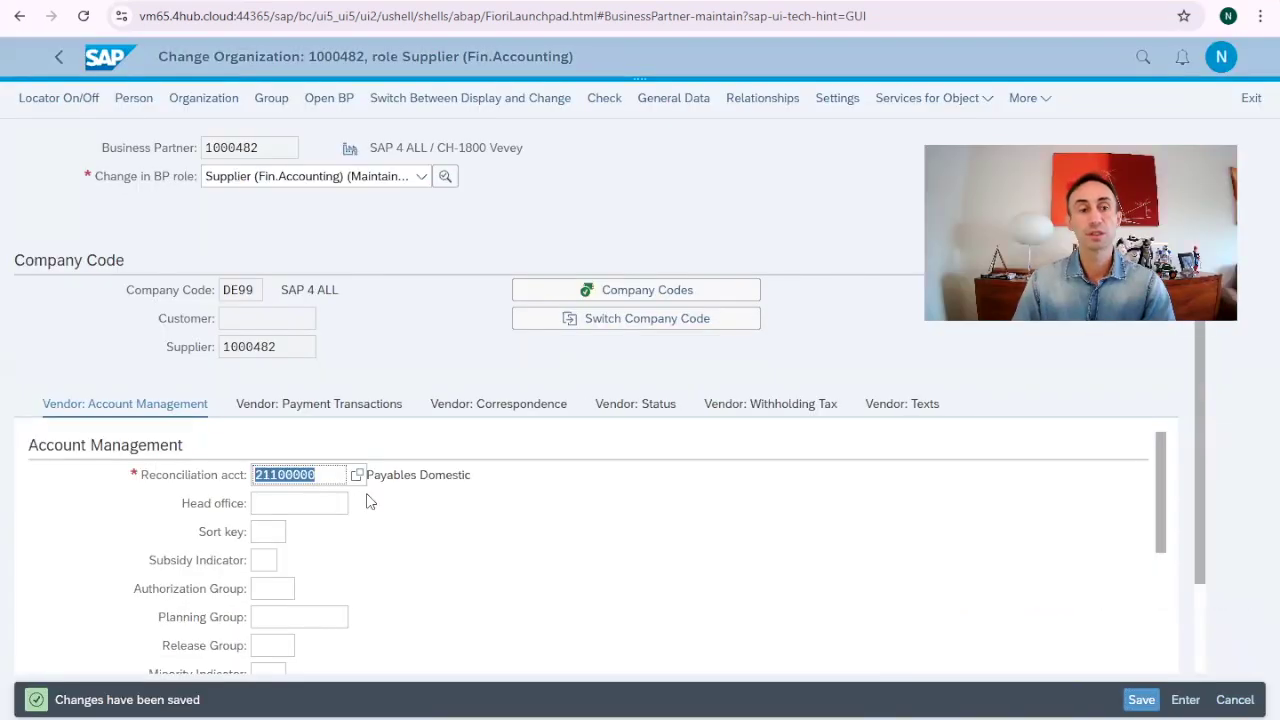
click(329, 406)
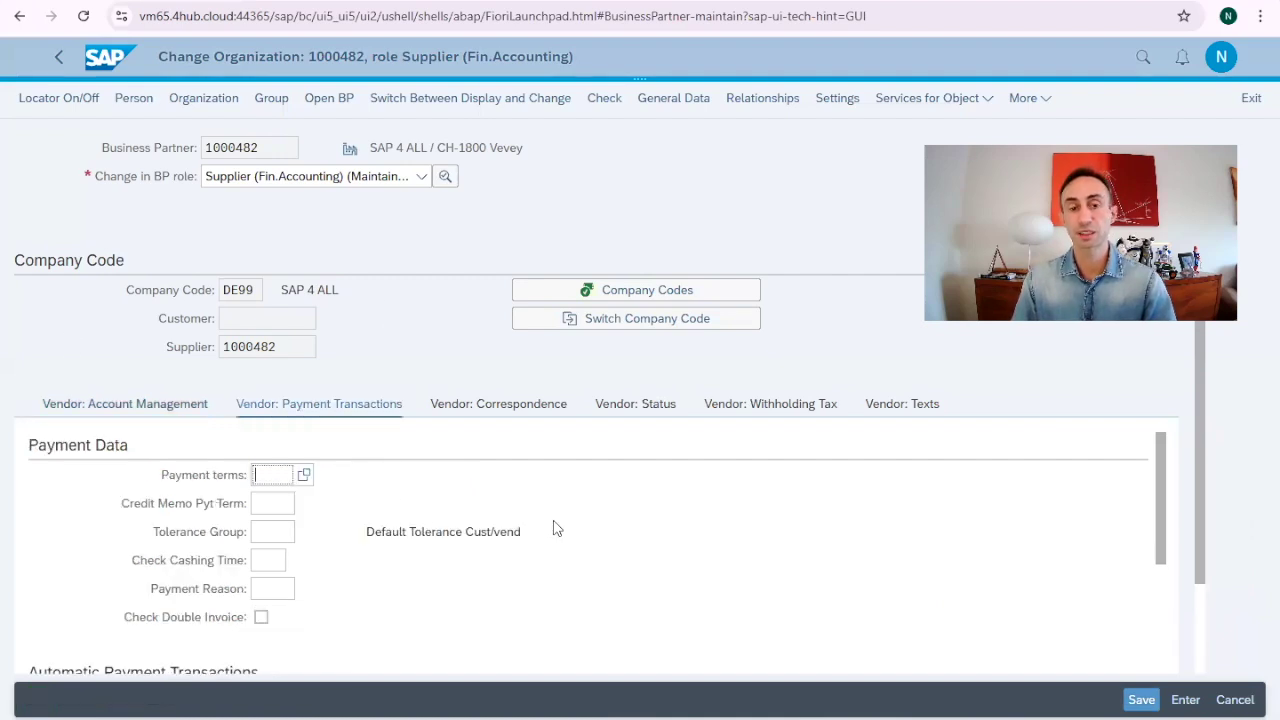
click(491, 407)
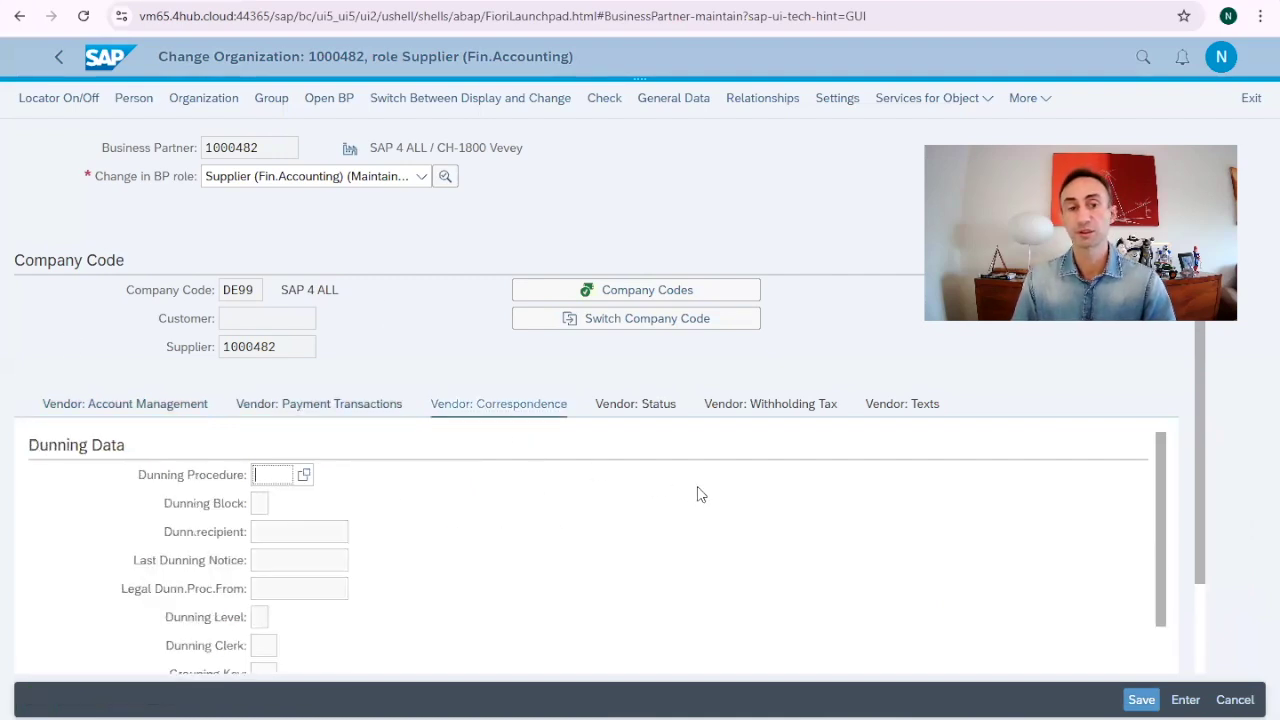
scroll(701, 495, down, 1)
click(648, 412)
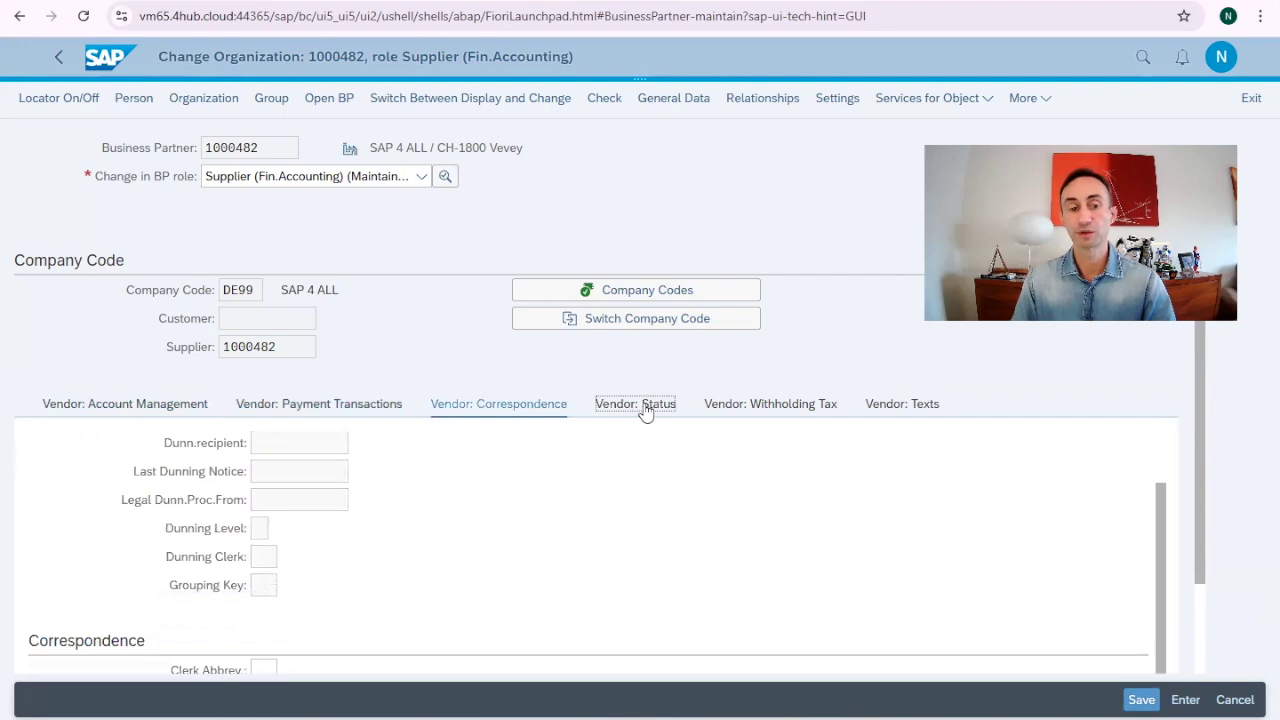
click(763, 413)
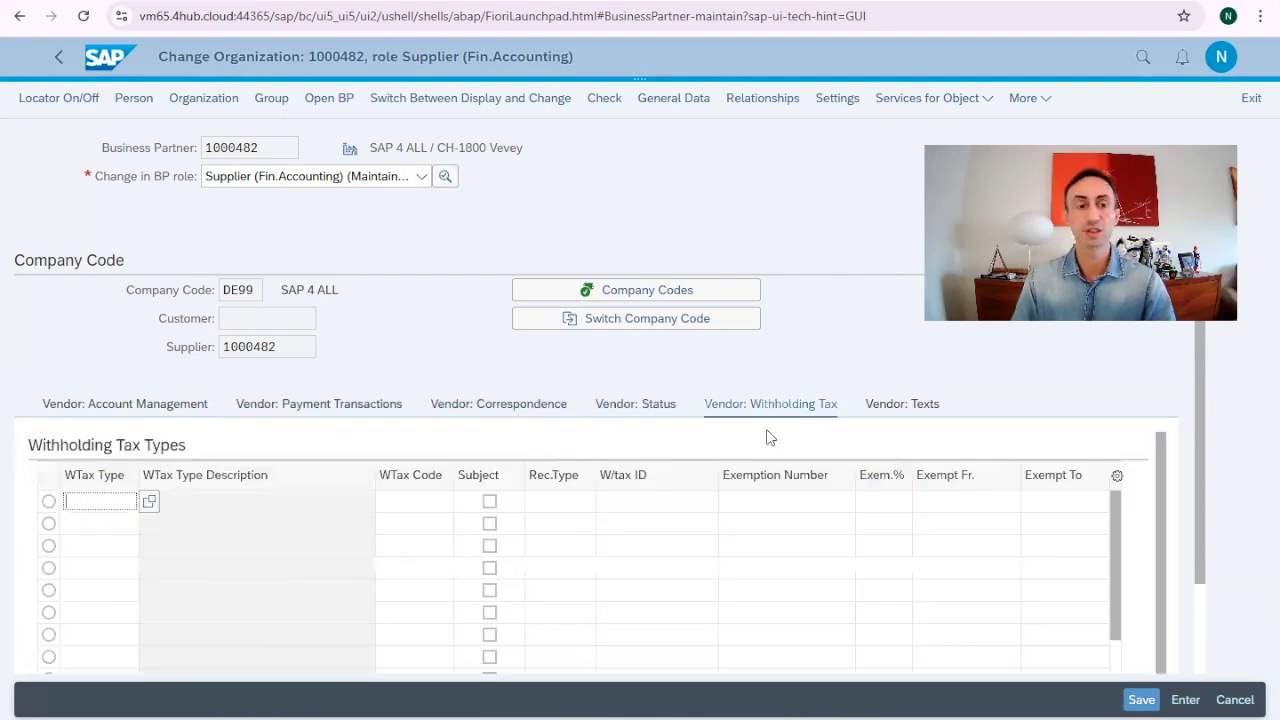
click(65, 408)
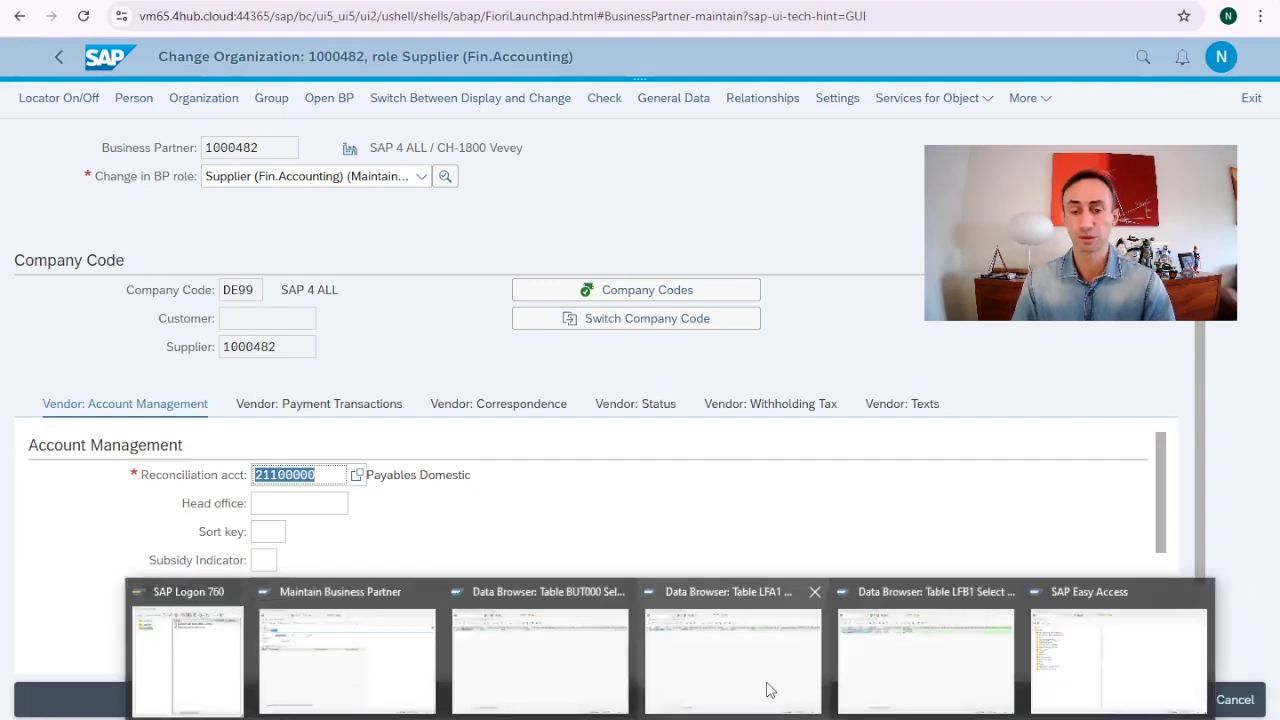
click(871, 680)
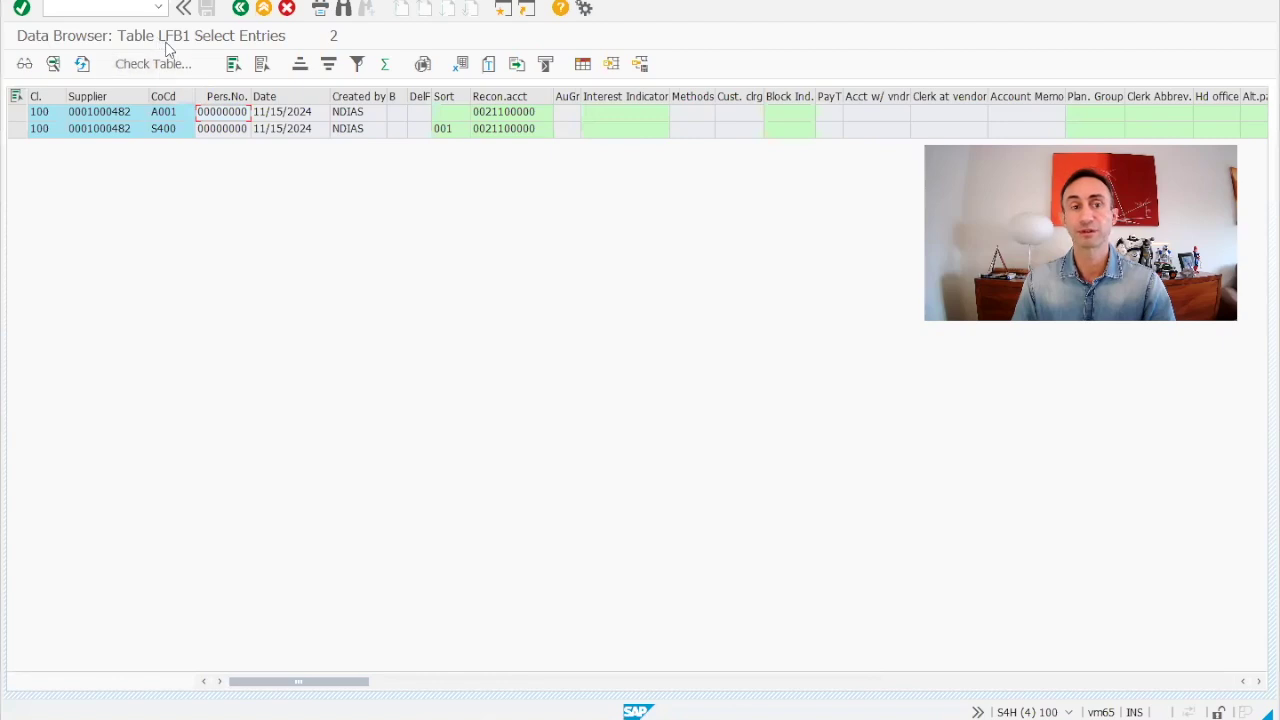
click(84, 64)
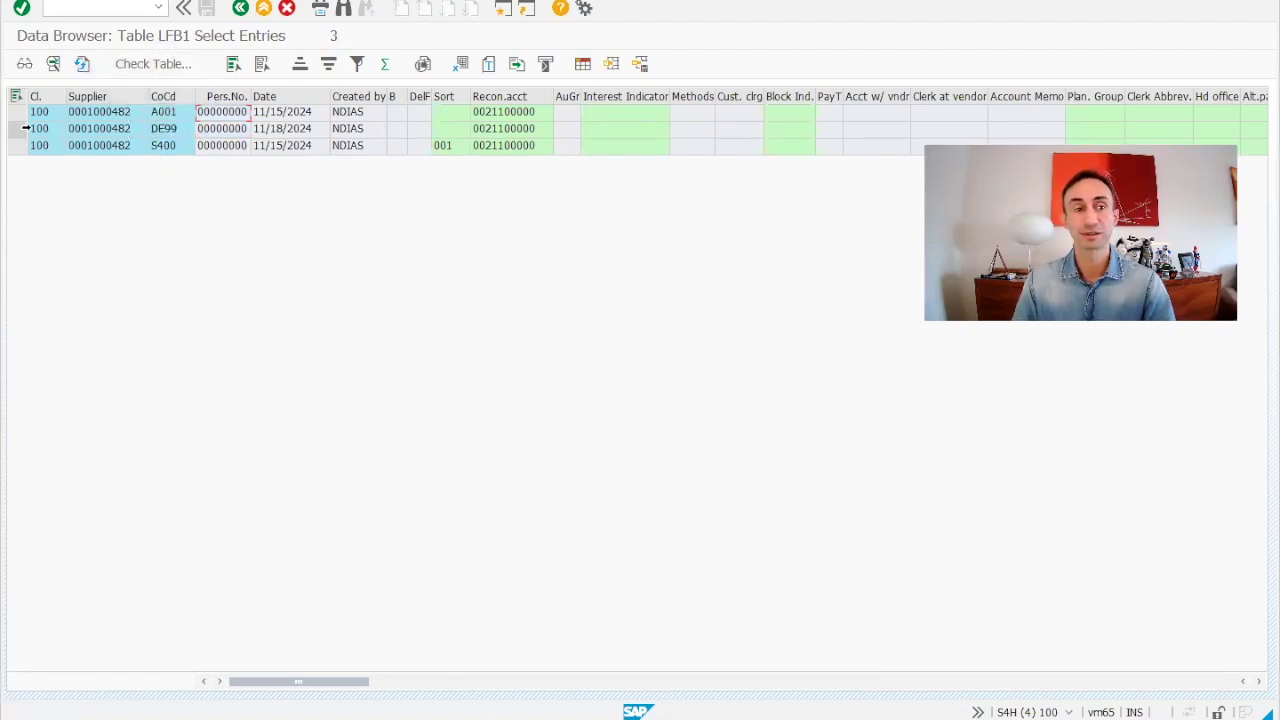
click(18, 129)
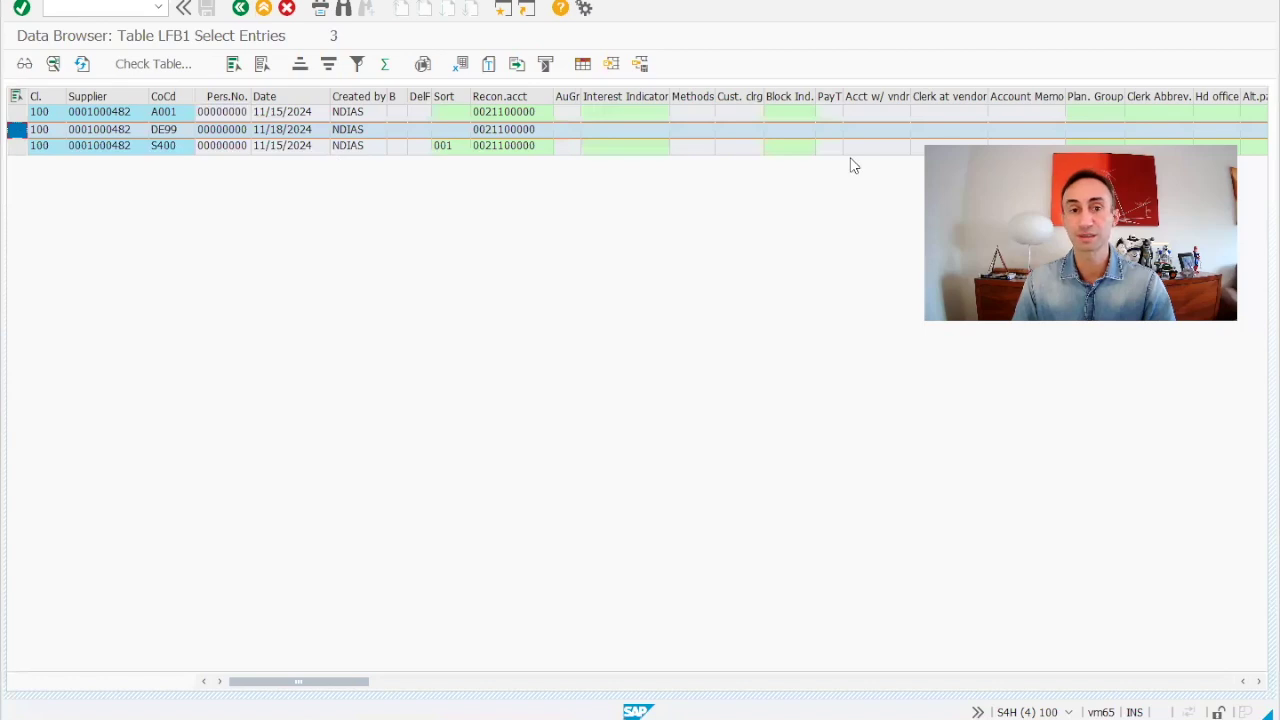